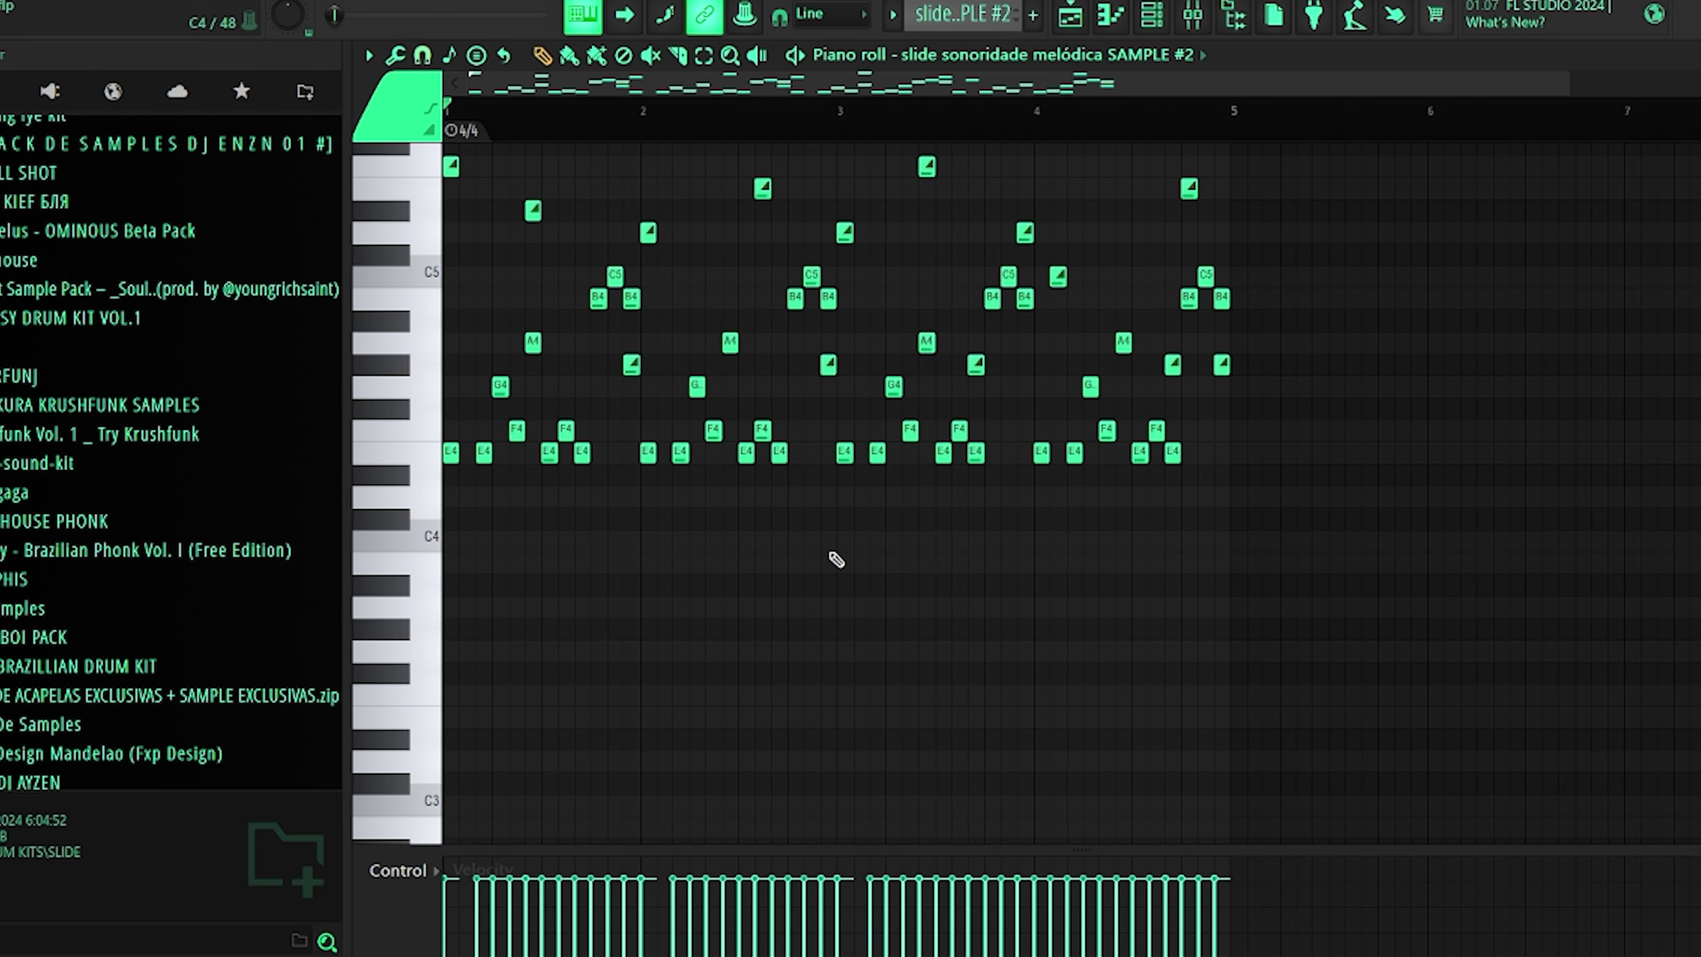
Step: Audition the slide sonoridade melódica SAMPLE #2 melody and the [MM] SAMPLE (8) pattern in the piano roll
scroll(805, 617, "up", 1)
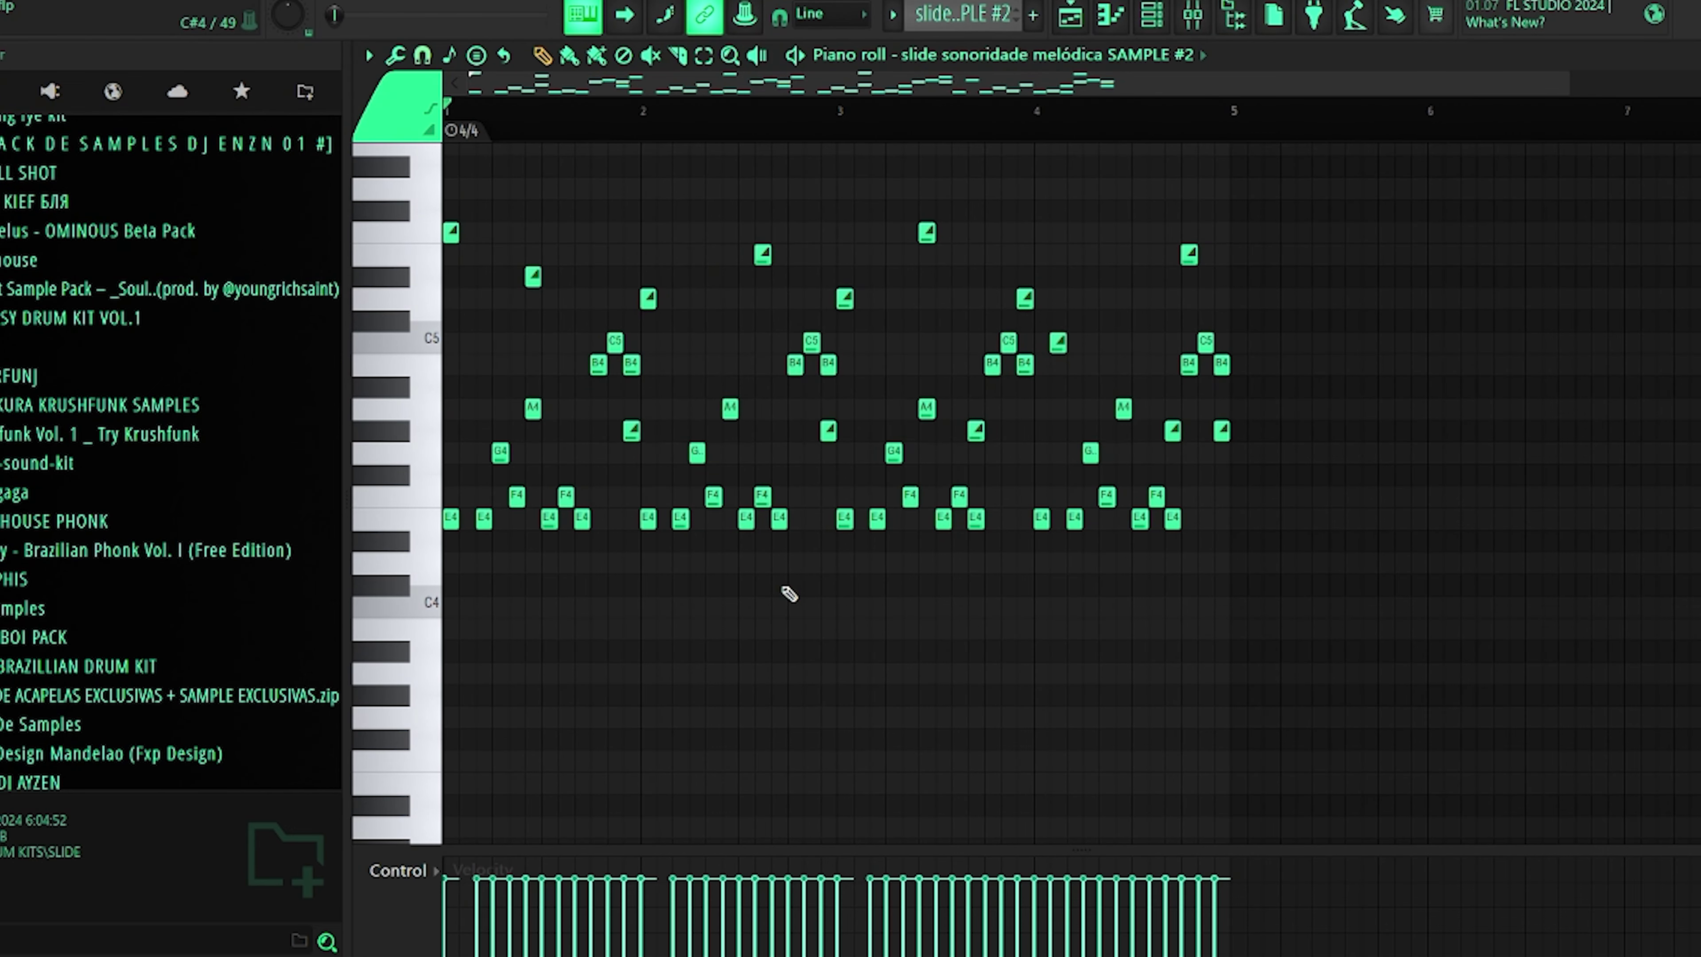
key("space")
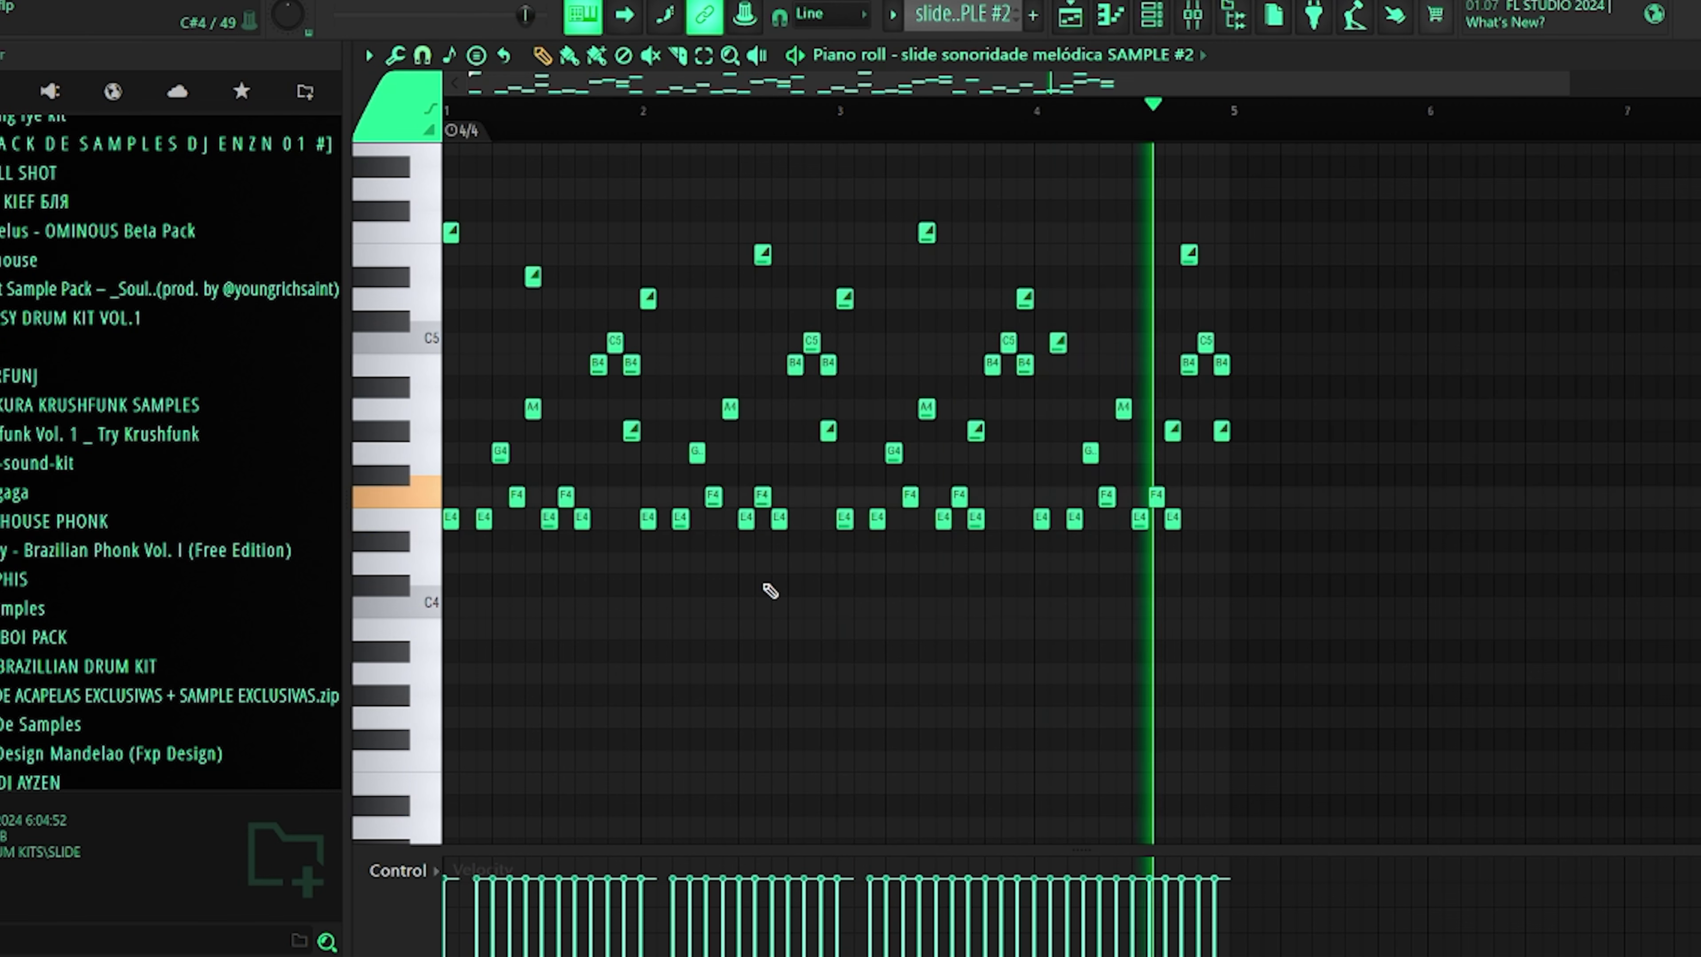
left_click(892, 14)
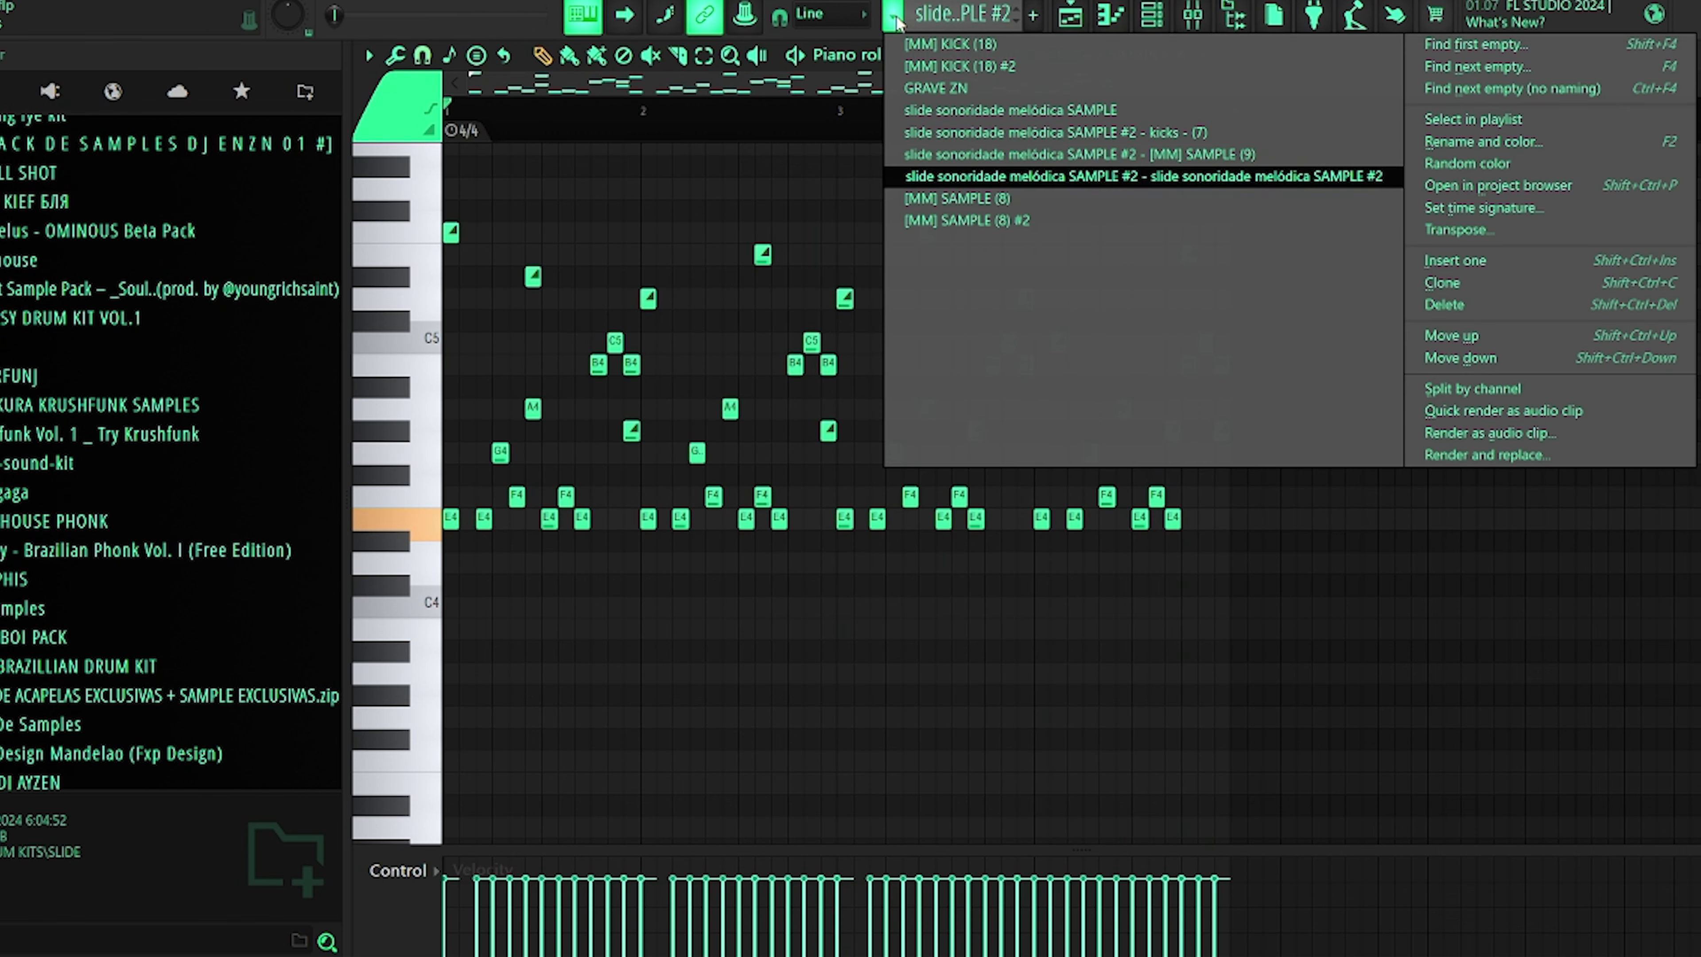
left_click(1028, 197)
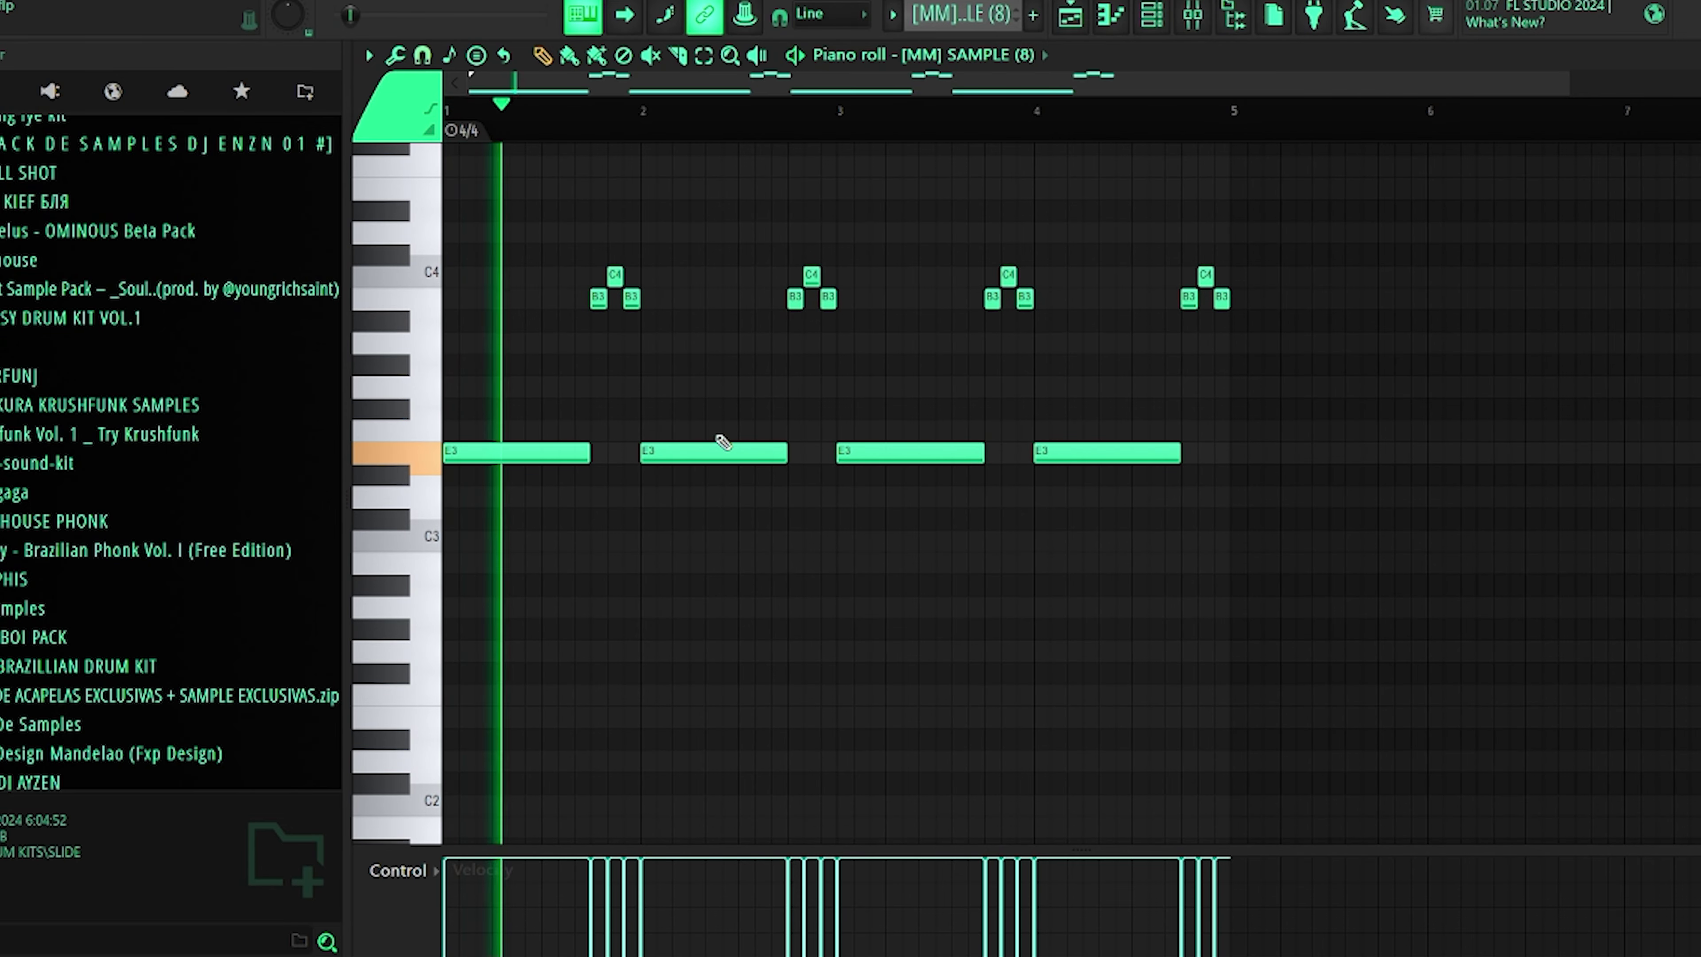
scroll(777, 442, "up", 2)
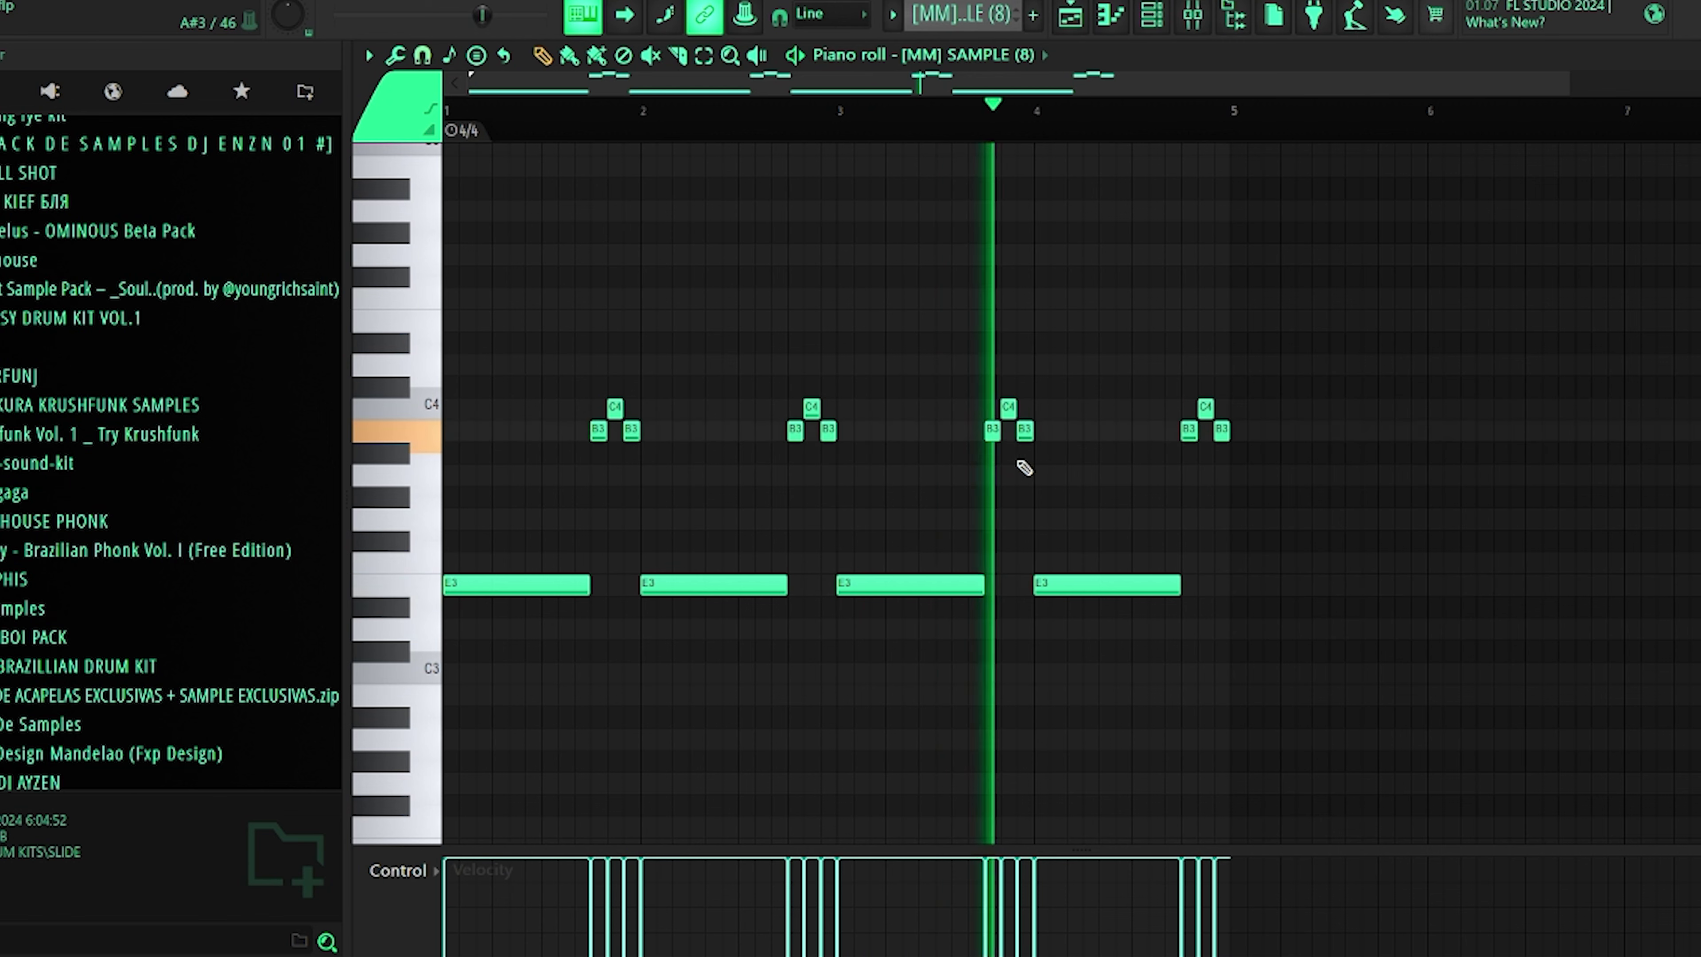
Step: Switch the piano roll to the [MM] SAMPLE (8) #2 pattern and play it
left_click(894, 19)
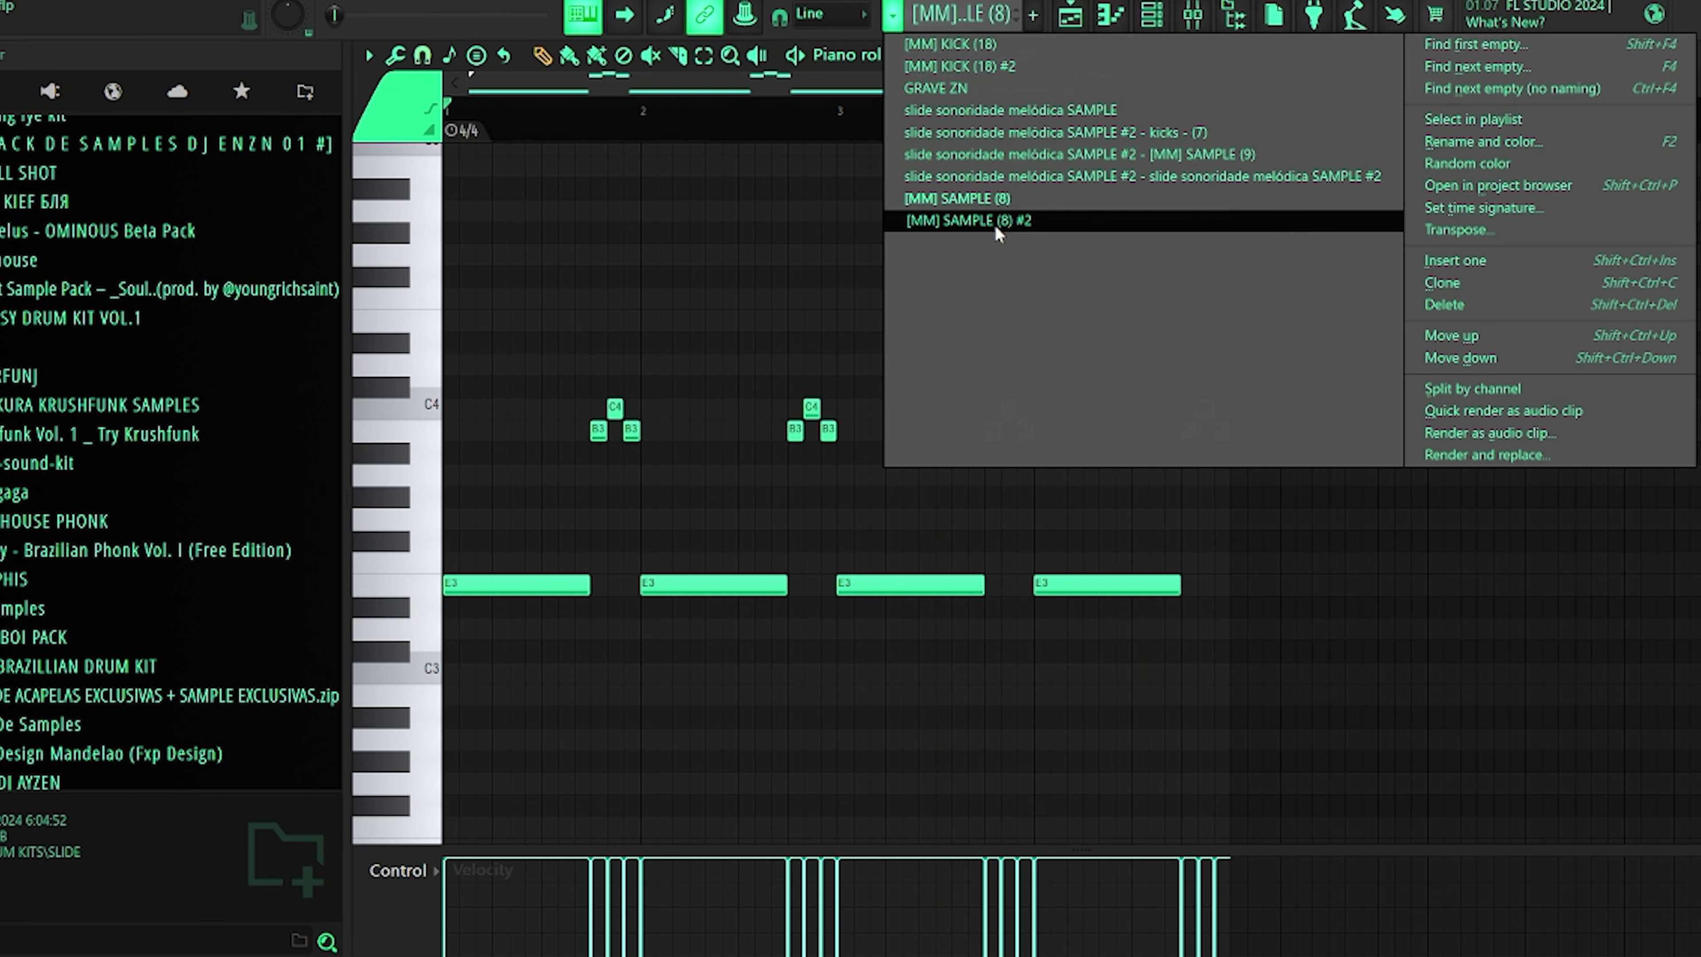
left_click(968, 218)
right_click(743, 332)
scroll(739, 482, "up", 2)
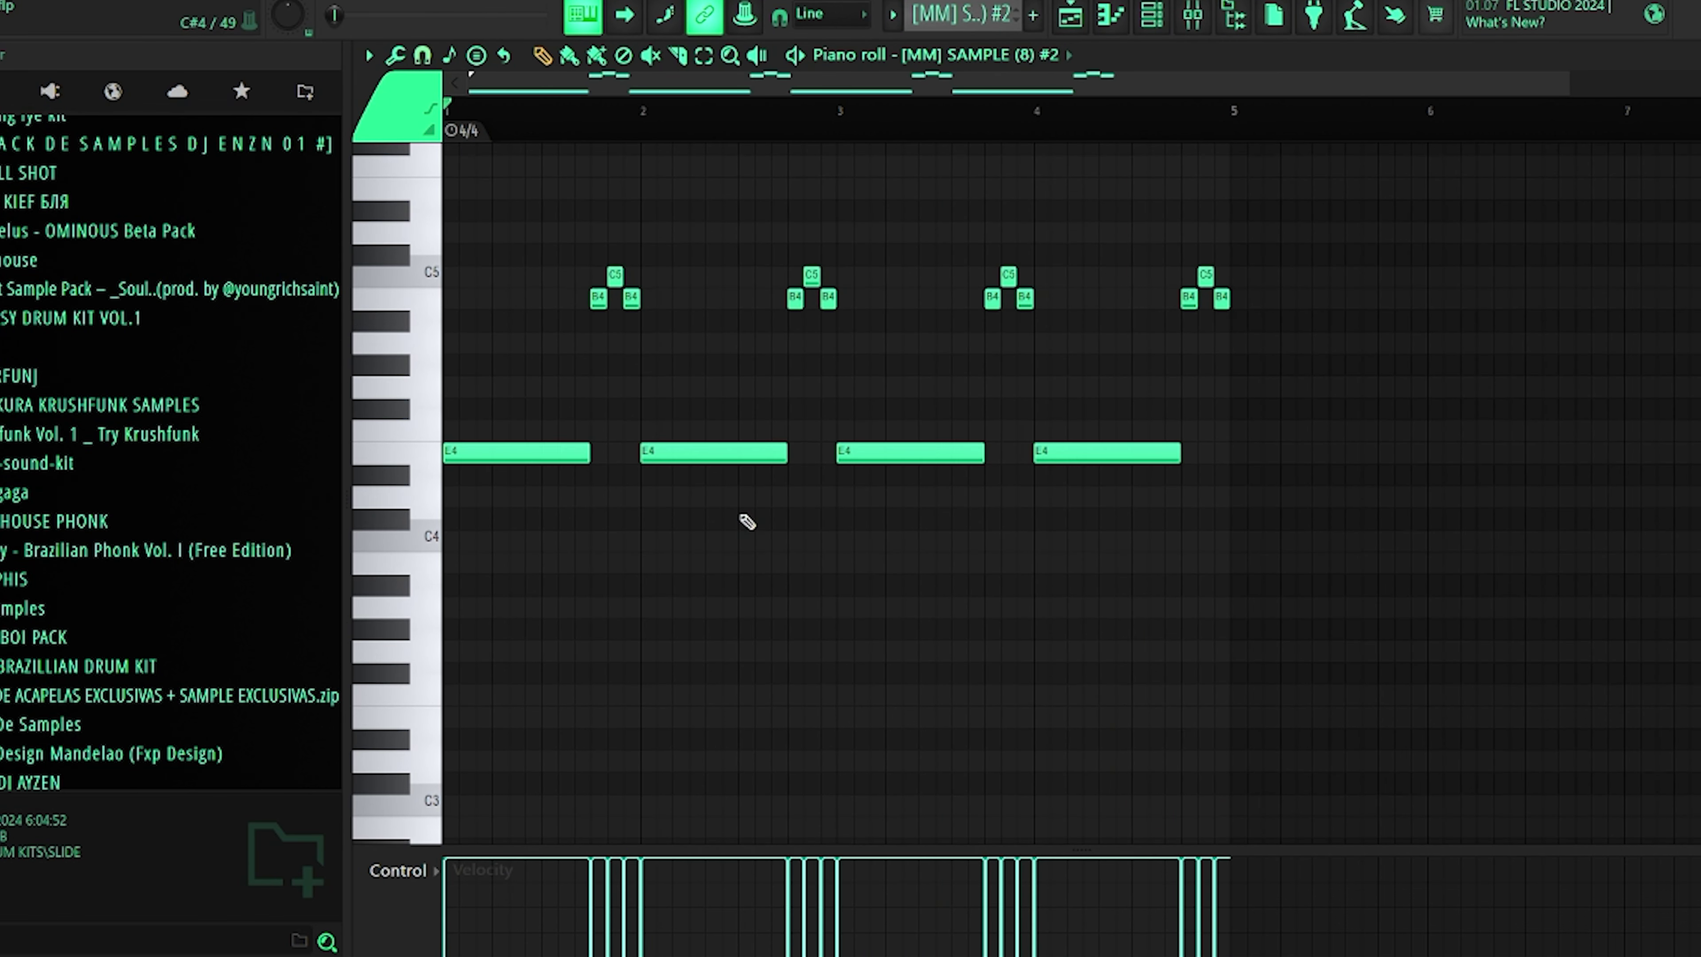
key("space")
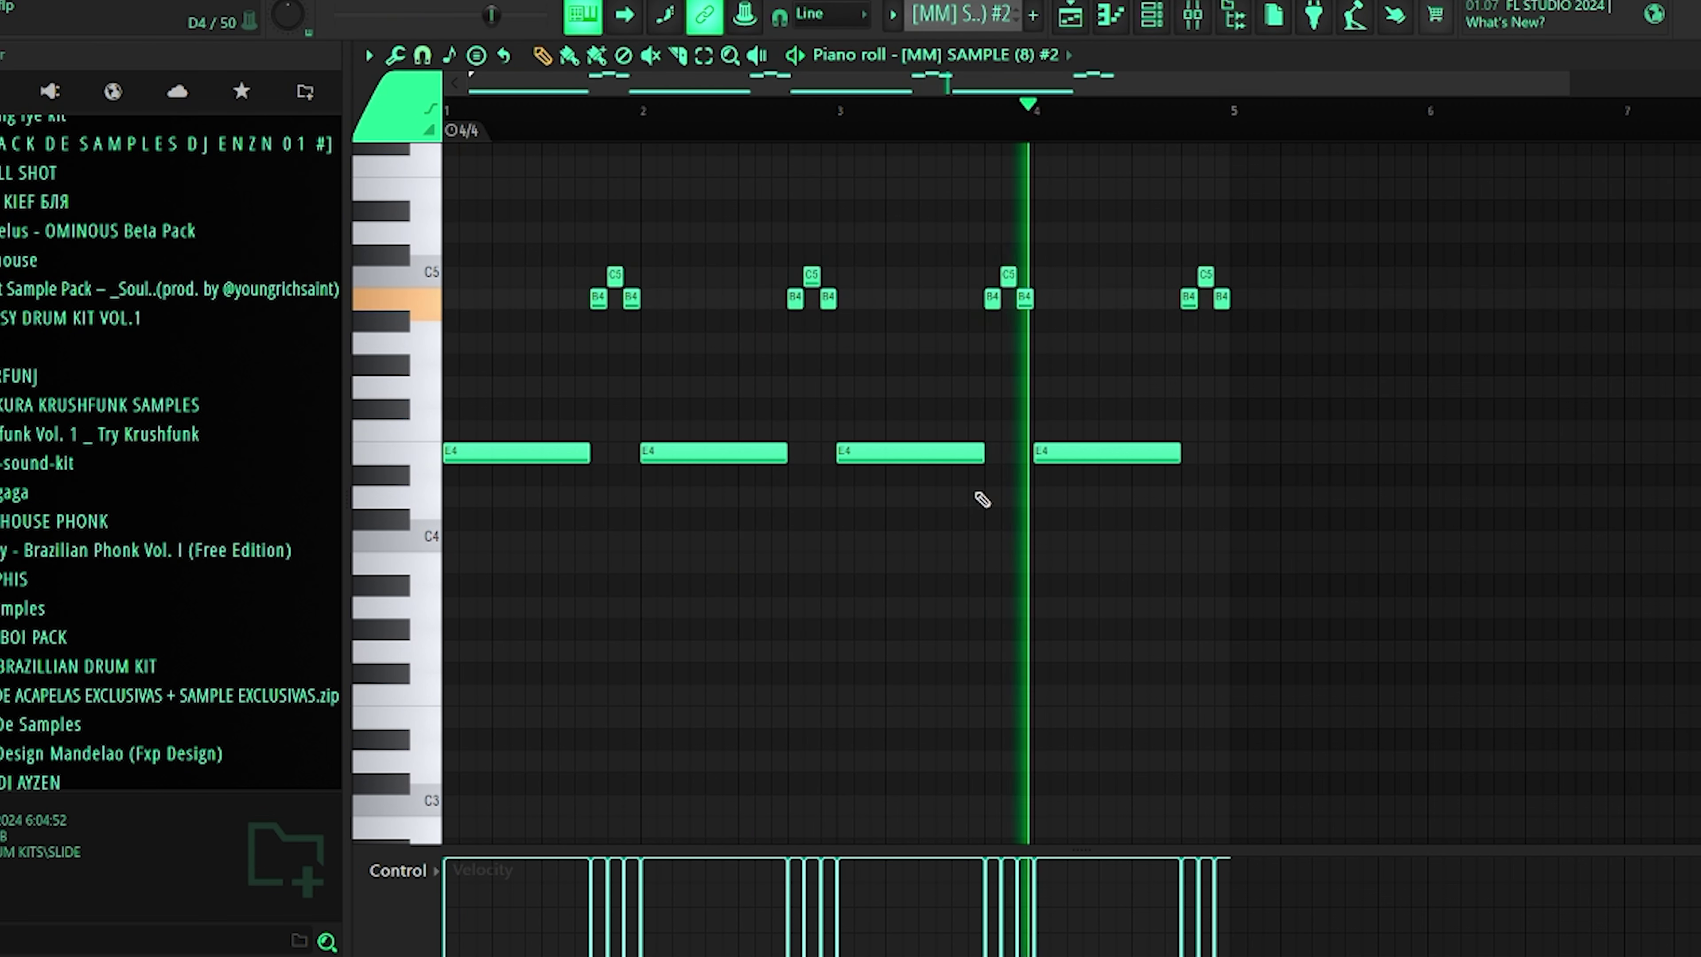
Step: Show the playlist arrangement, solo Track 1 and listen to the [MM] PERC LOOP (17) clips from the start
left_click(1112, 19)
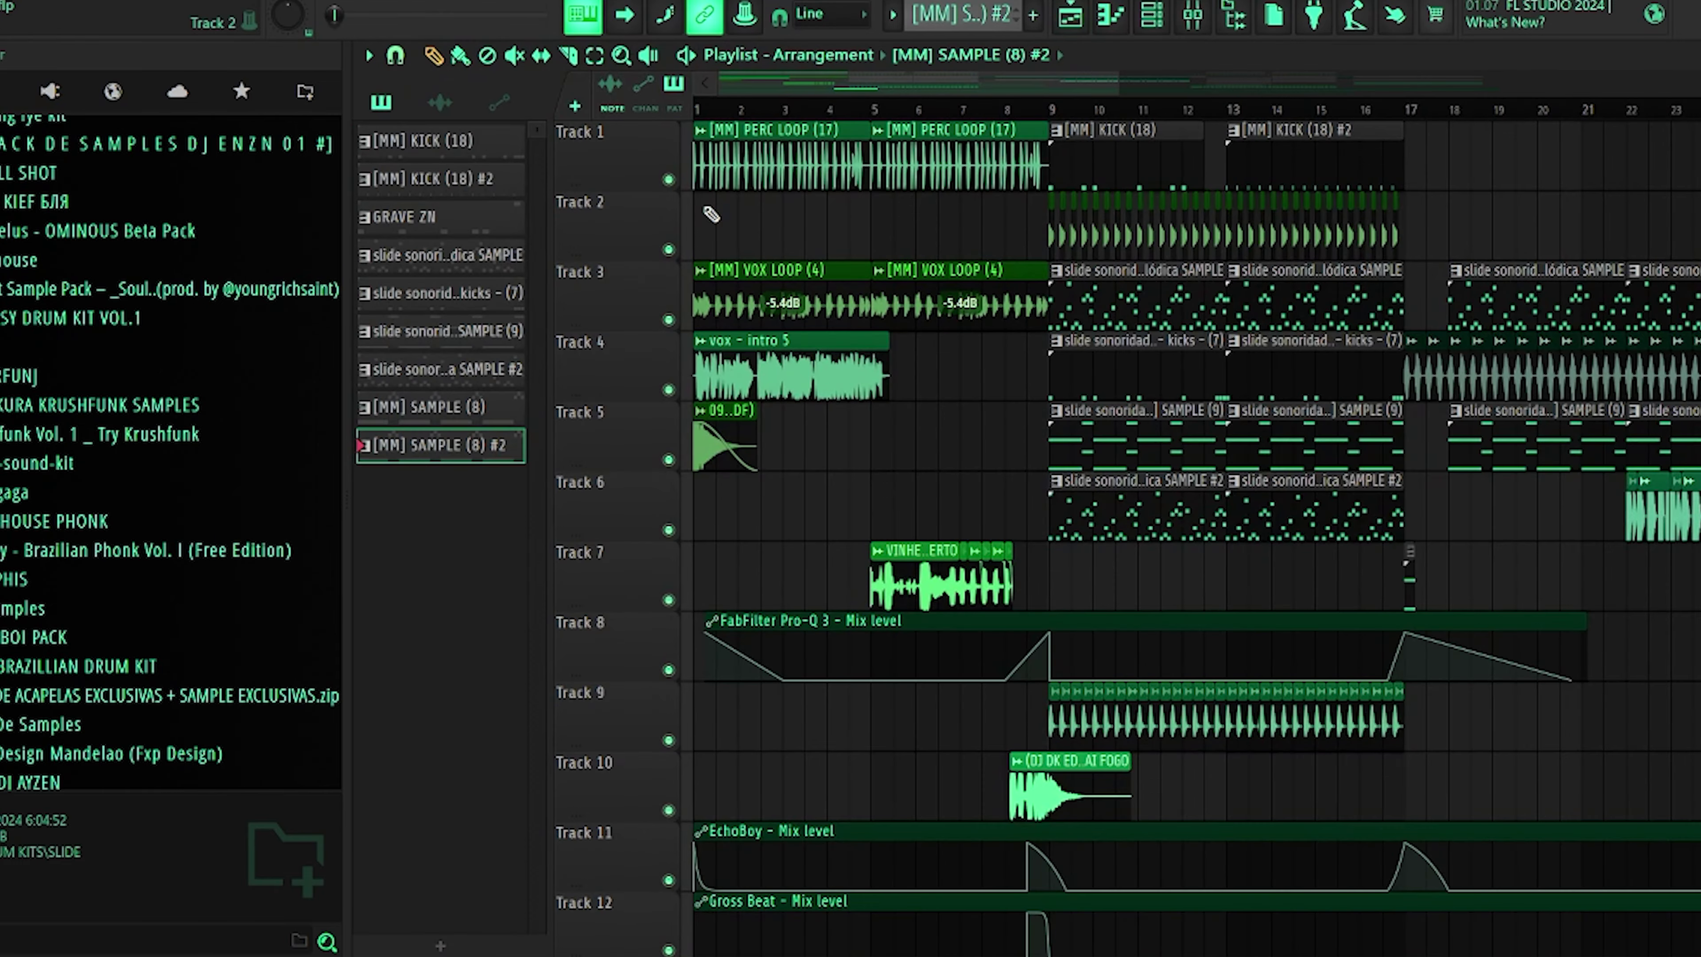
scroll(711, 215, "up", 2)
right_click(668, 179)
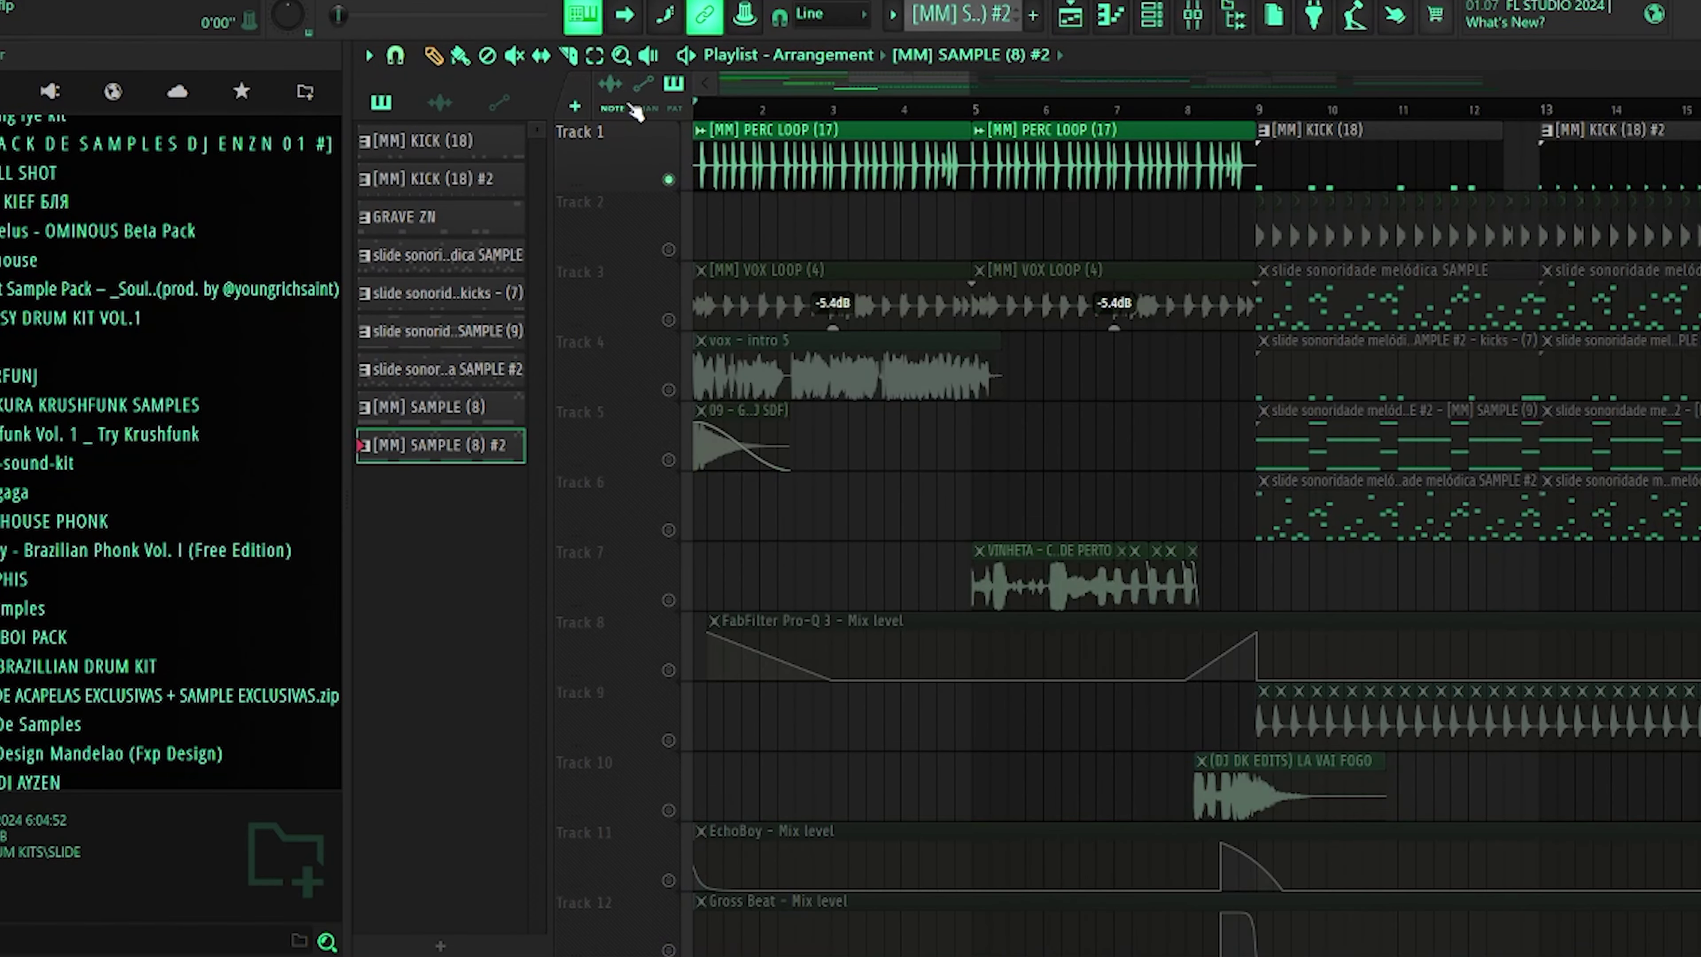
key("space")
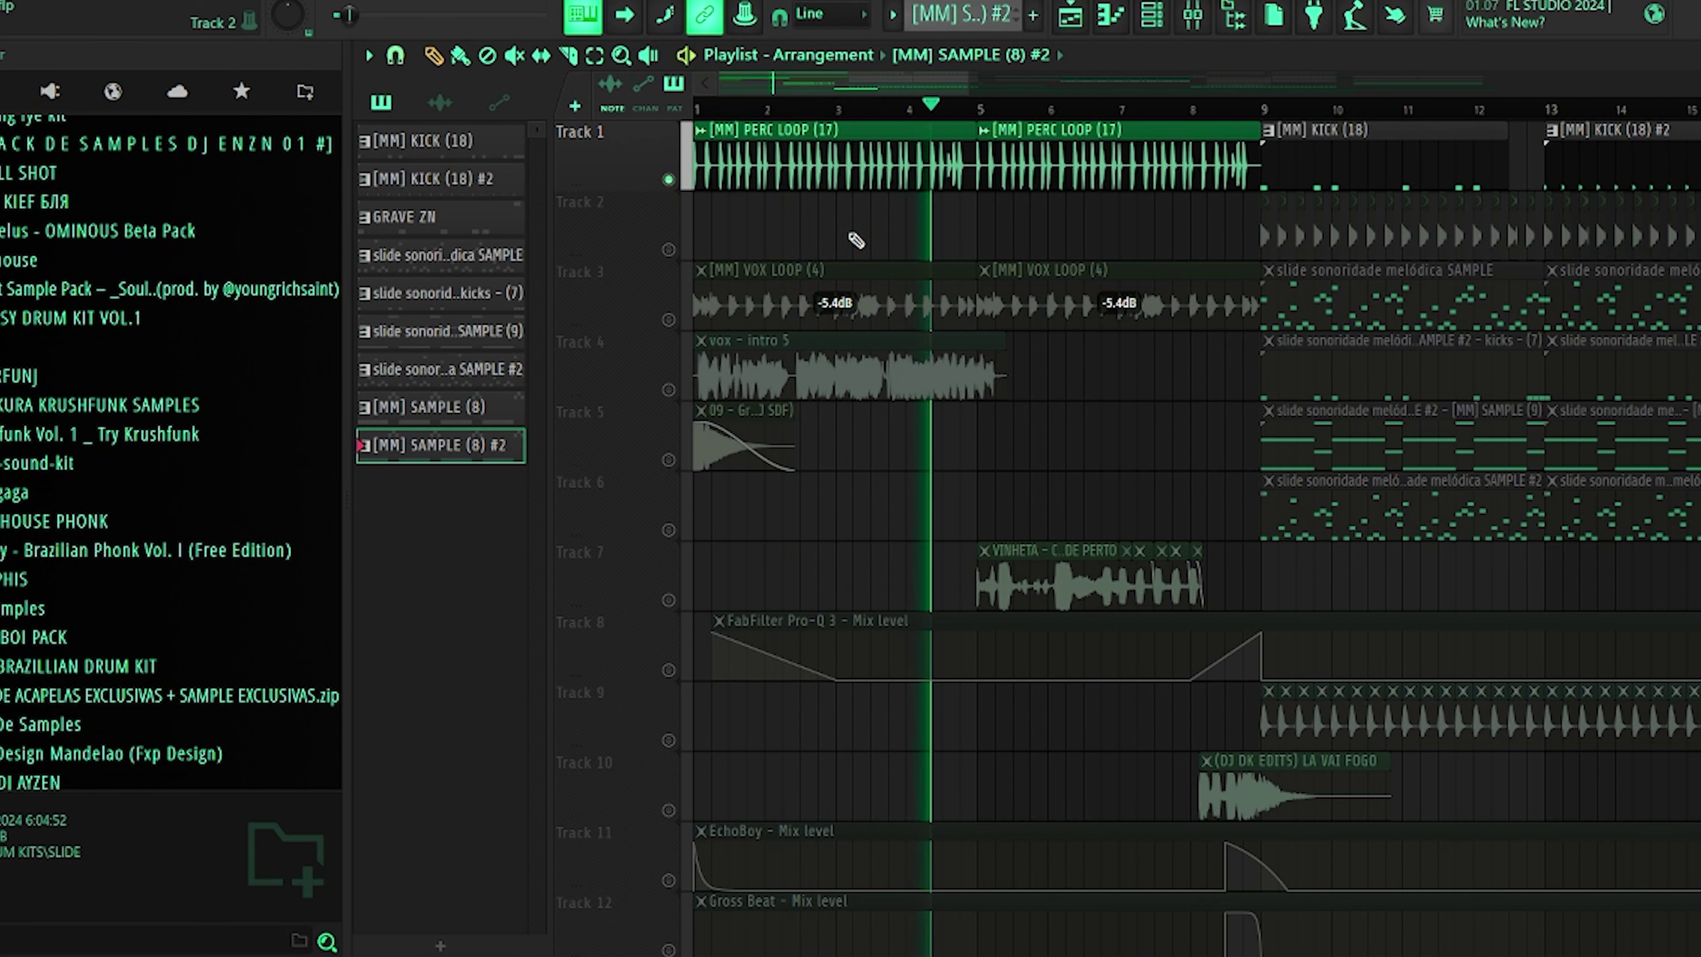
key("space")
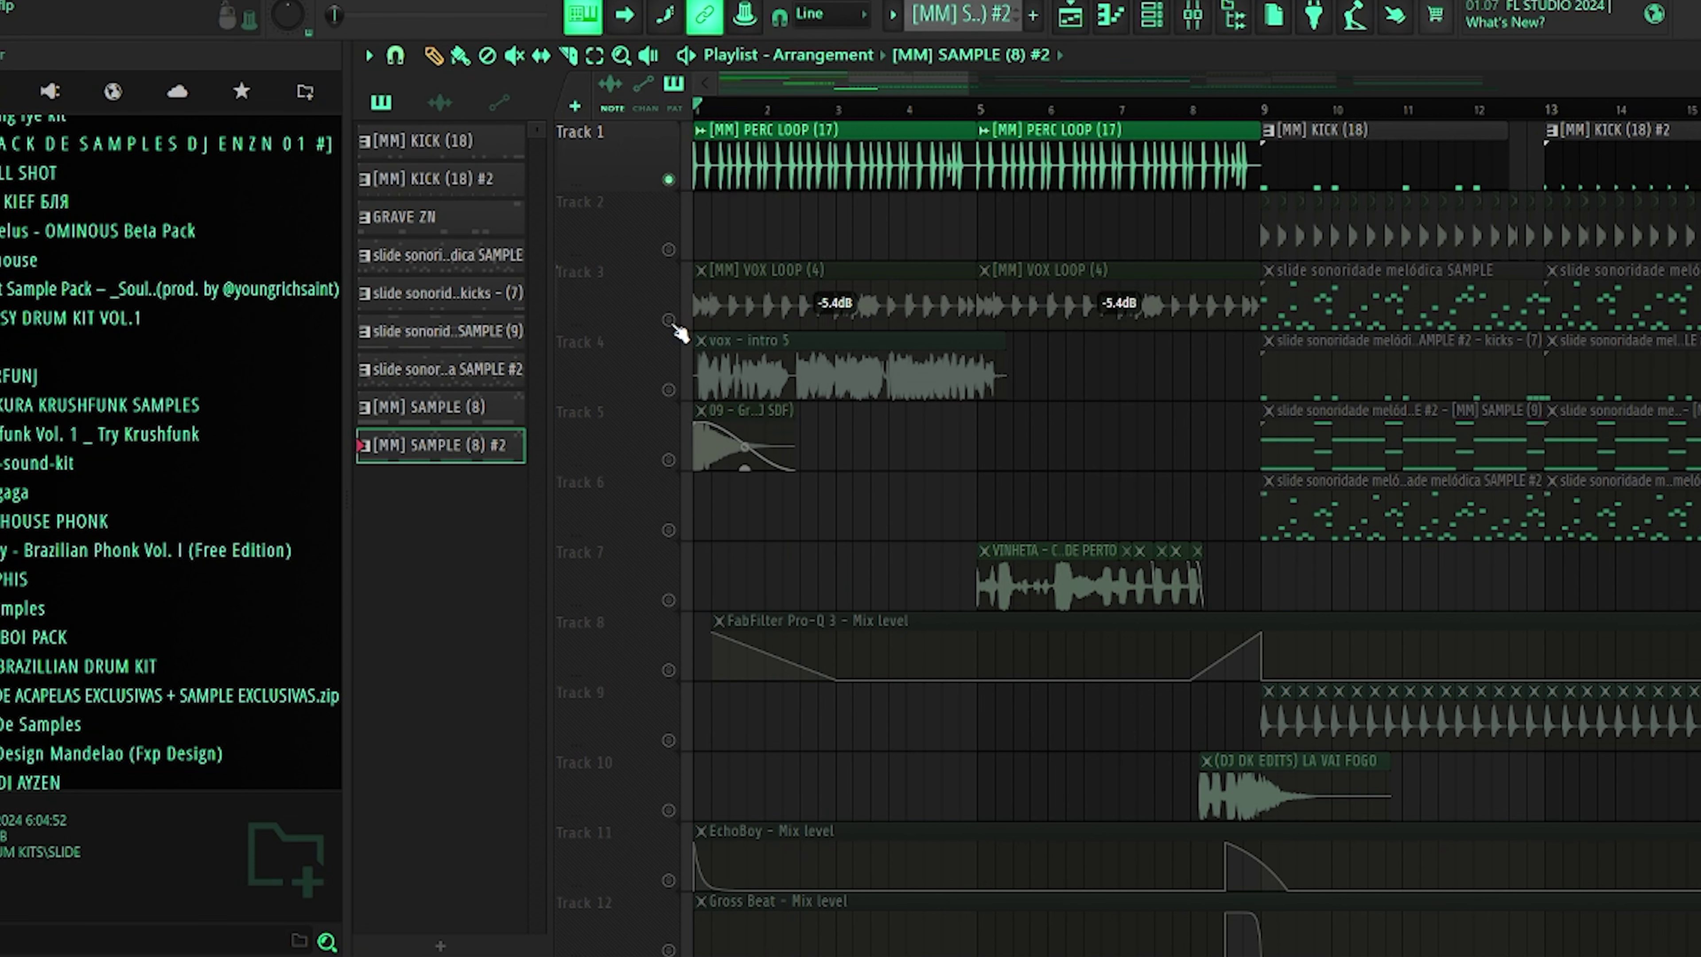
Step: Solo Track 3 and play the [MM] VOX LOOP (4) clips from the beginning
left_click(758, 284)
key("space")
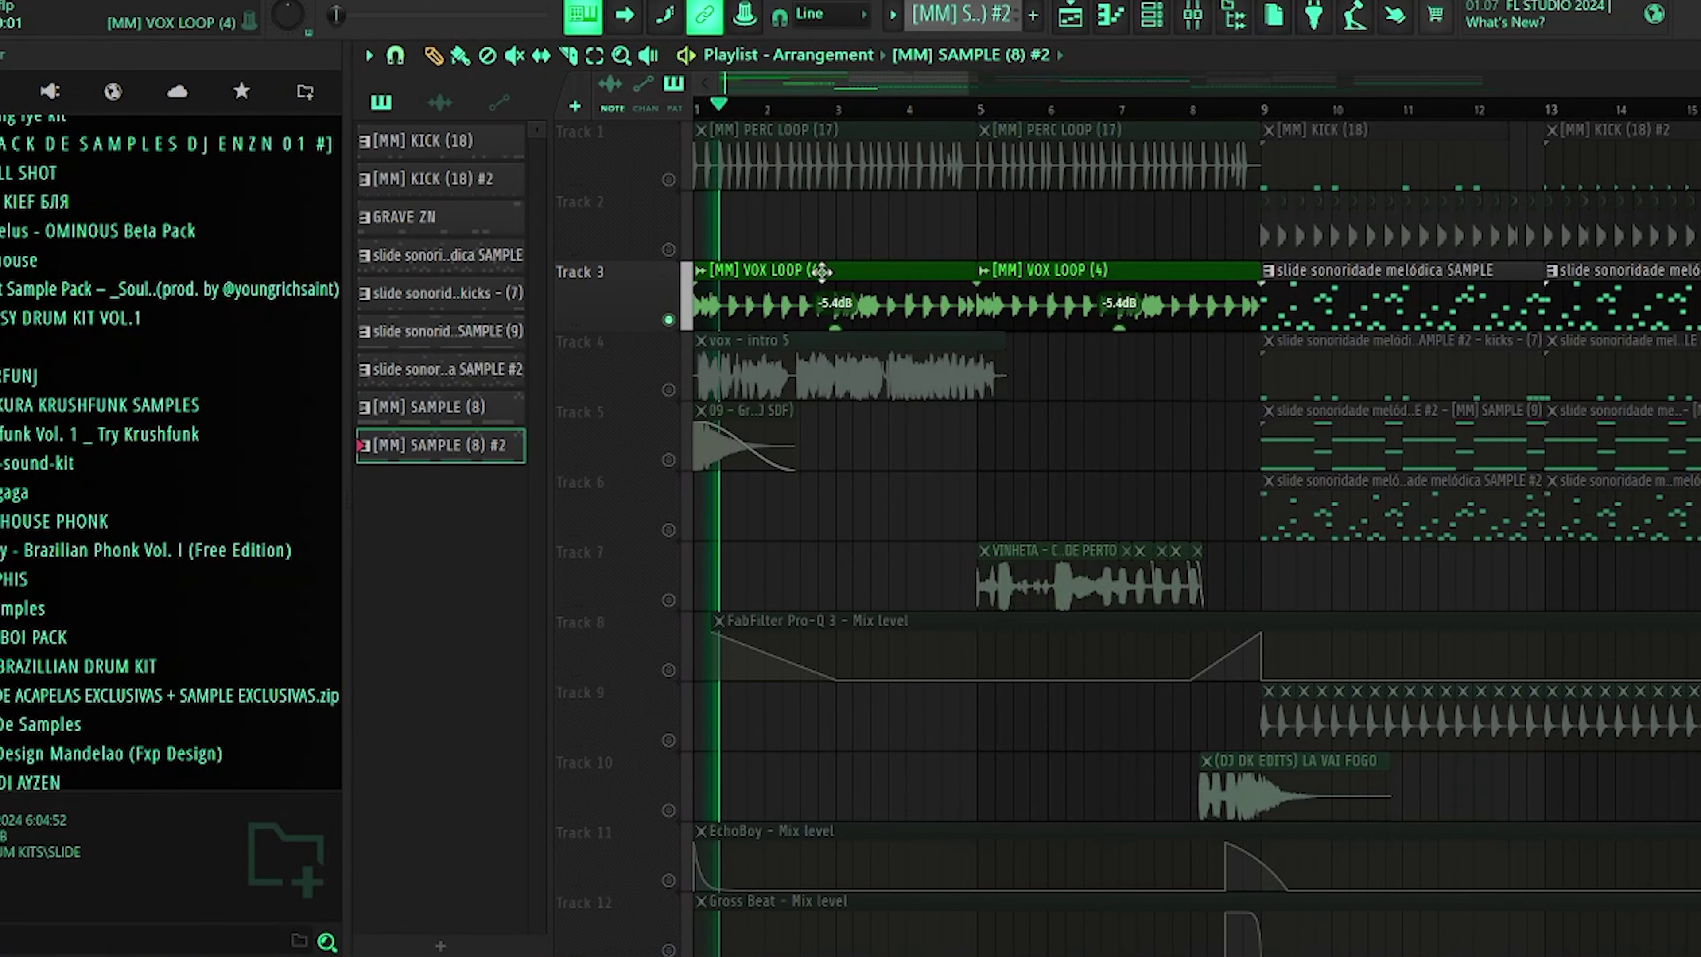
scroll(884, 307, "up", 2)
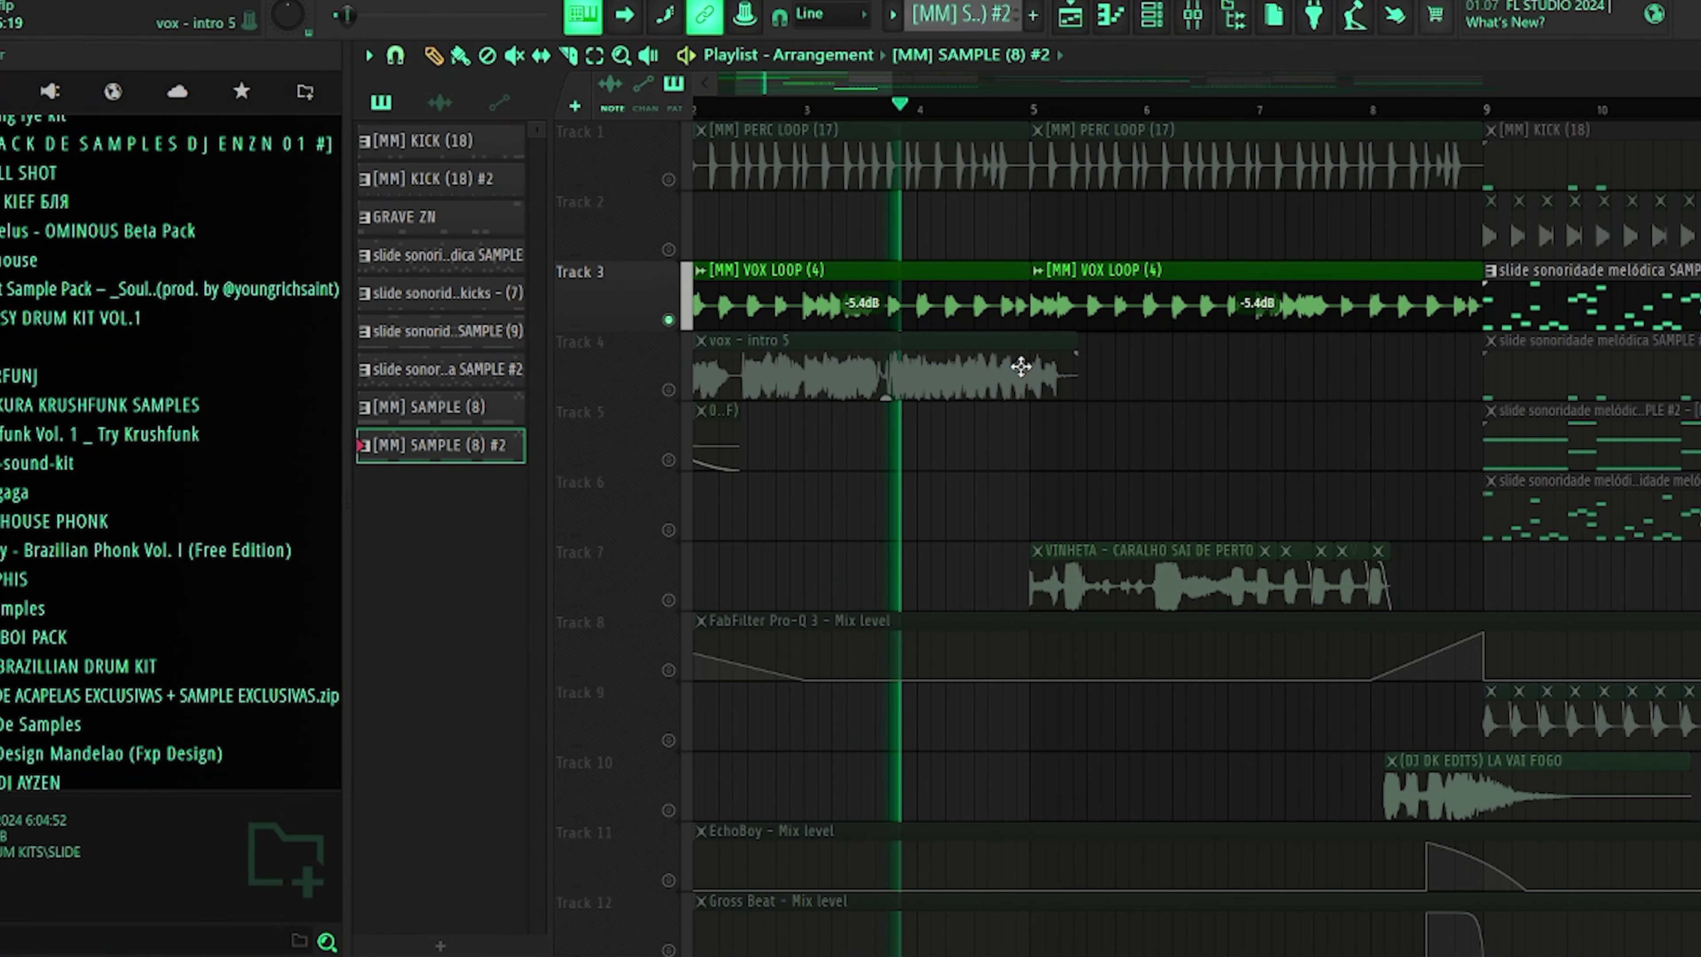
Step: Solo Track 4 and listen to the vox - intro 5 clip from bar 1
scroll(837, 367, "down", 2)
left_click(668, 390)
key("space")
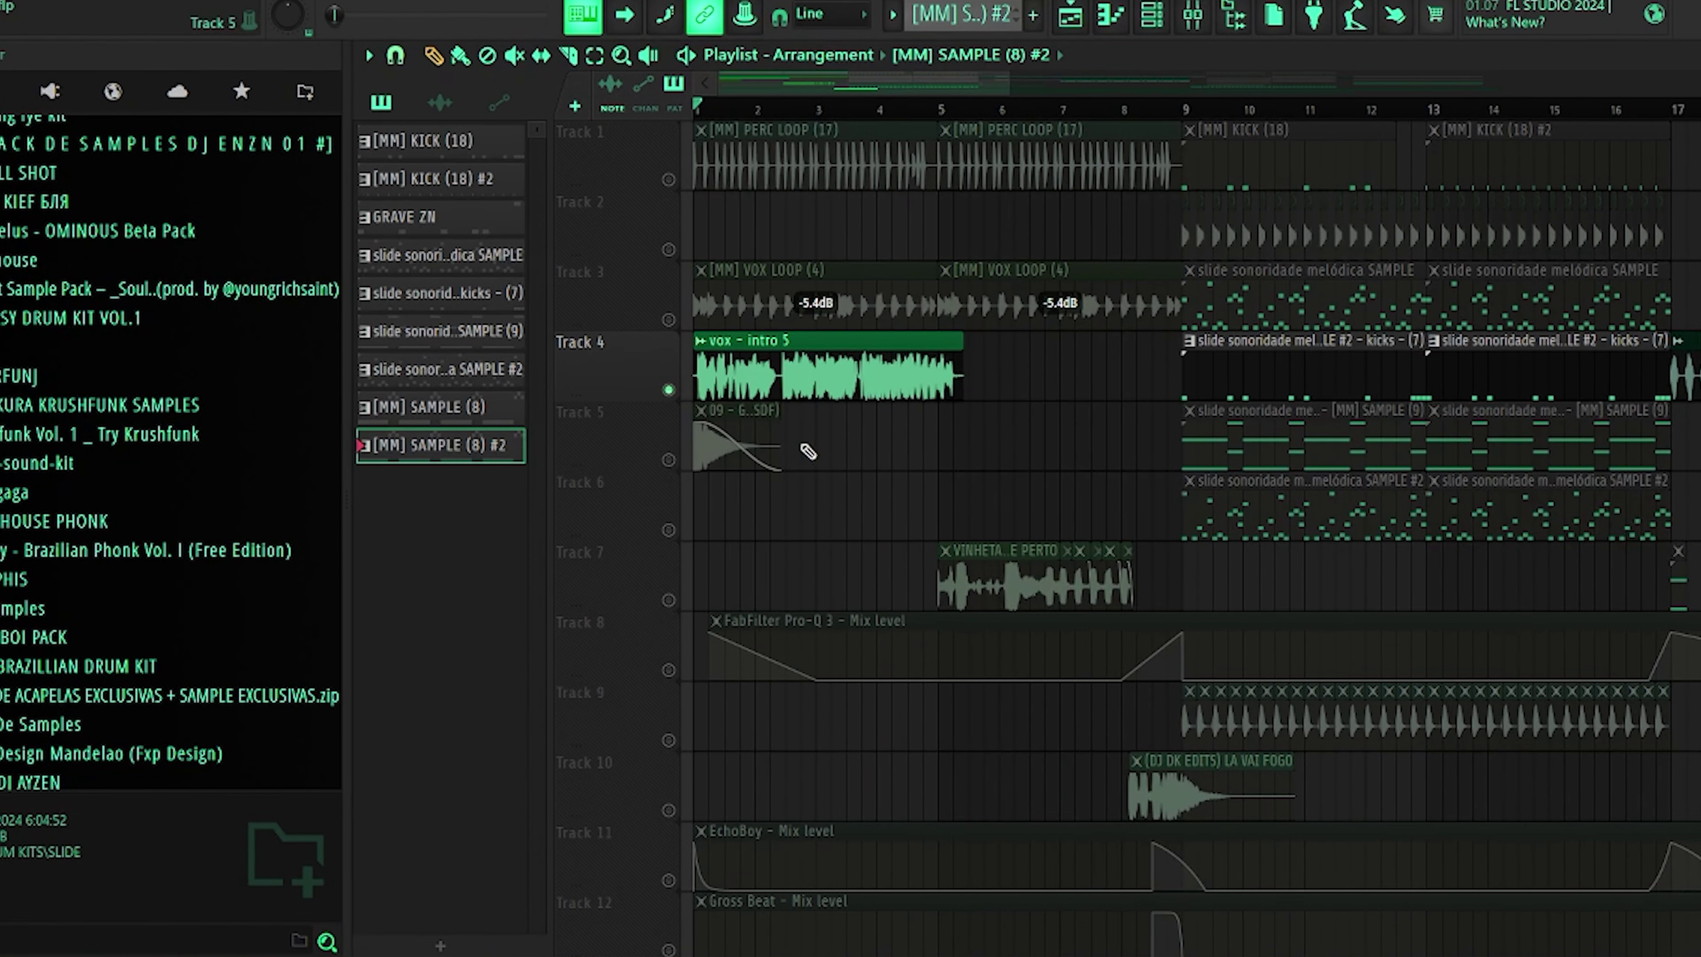
key("space")
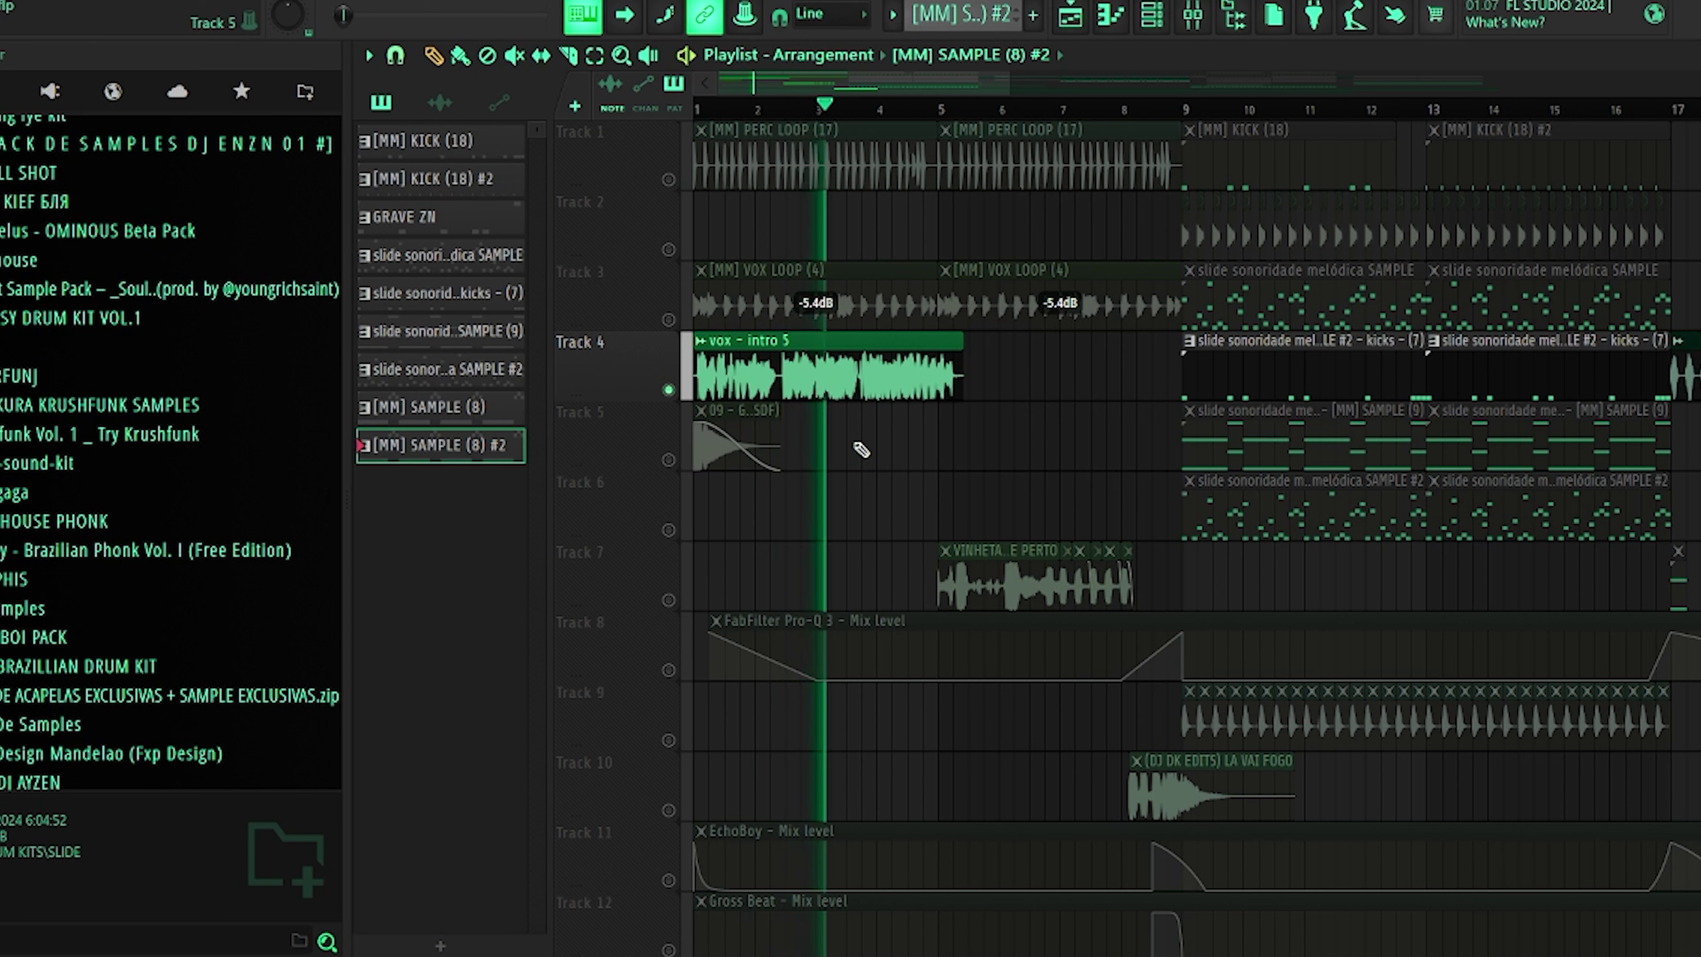
Step: Solo Track 5 and audition the short 09 - Grave clip at the start of the arrangement
left_click(678, 462)
key("space")
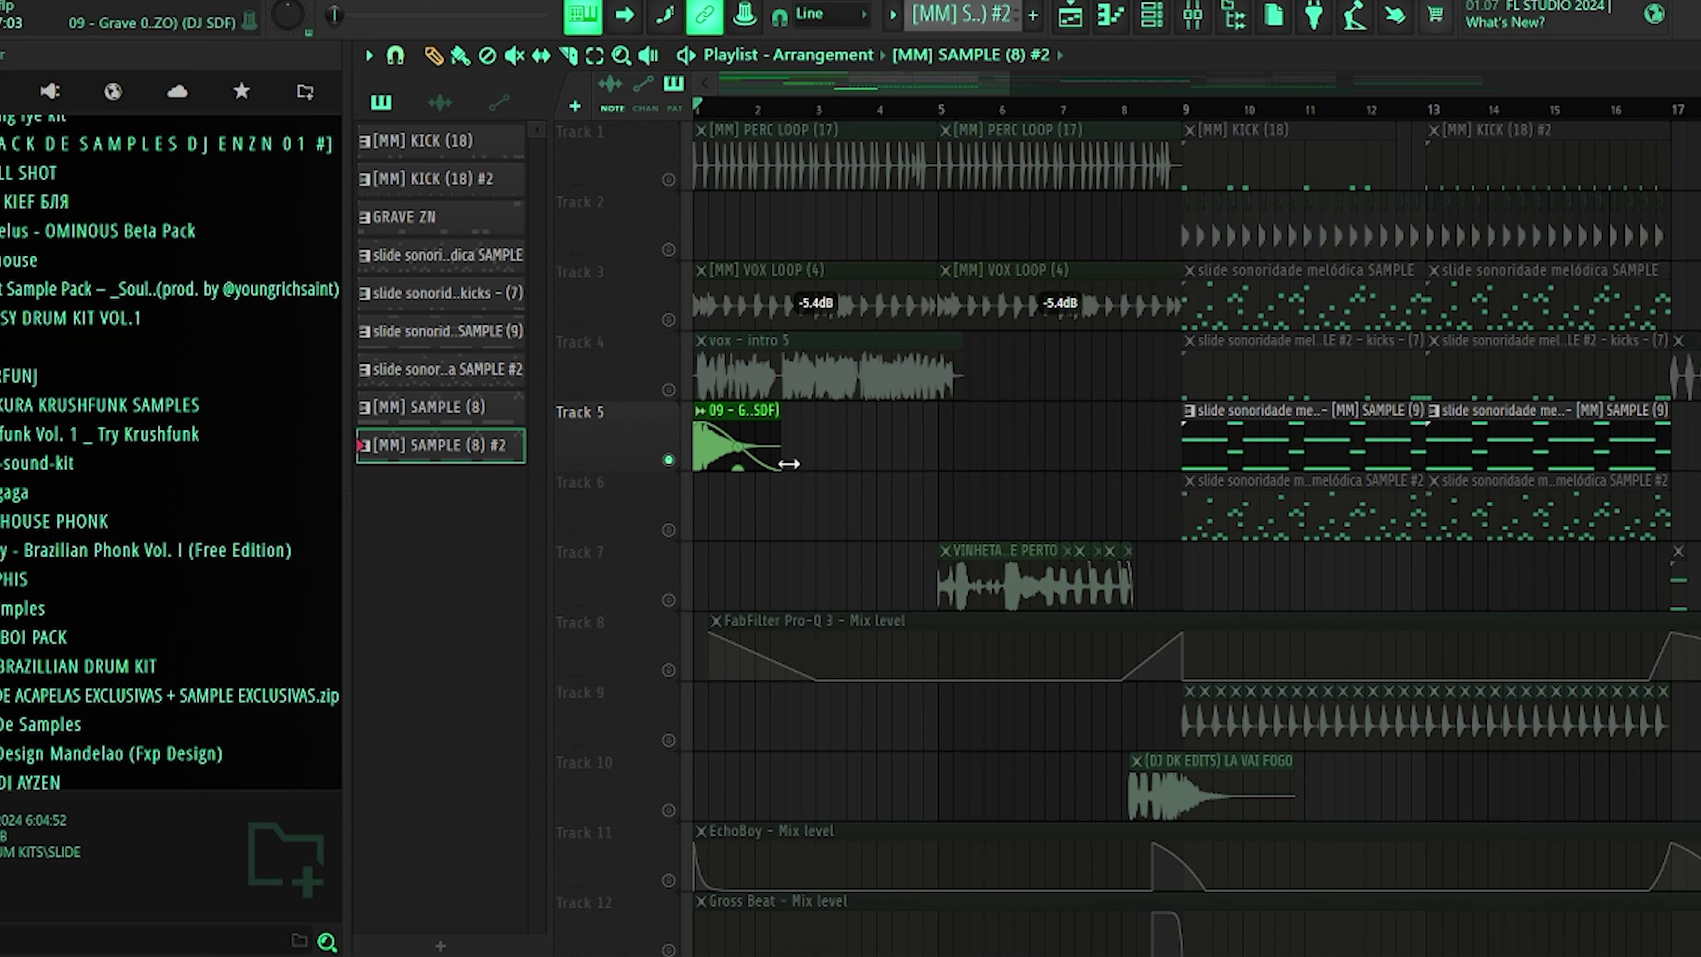
key("space")
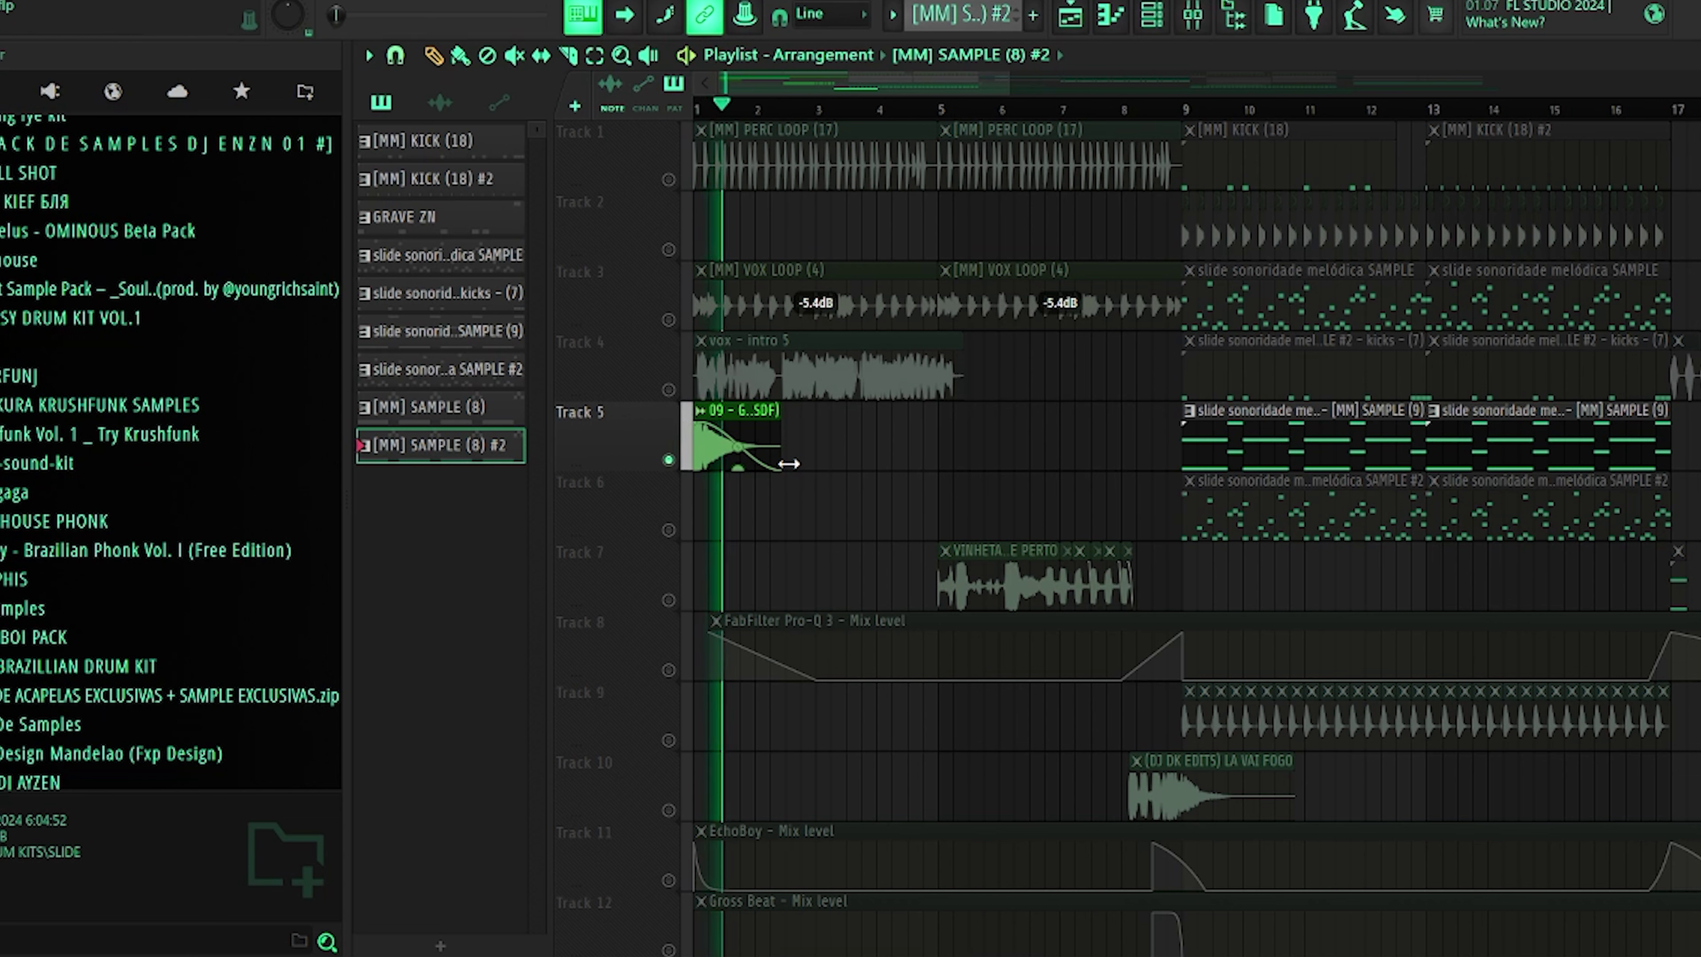
key("space")
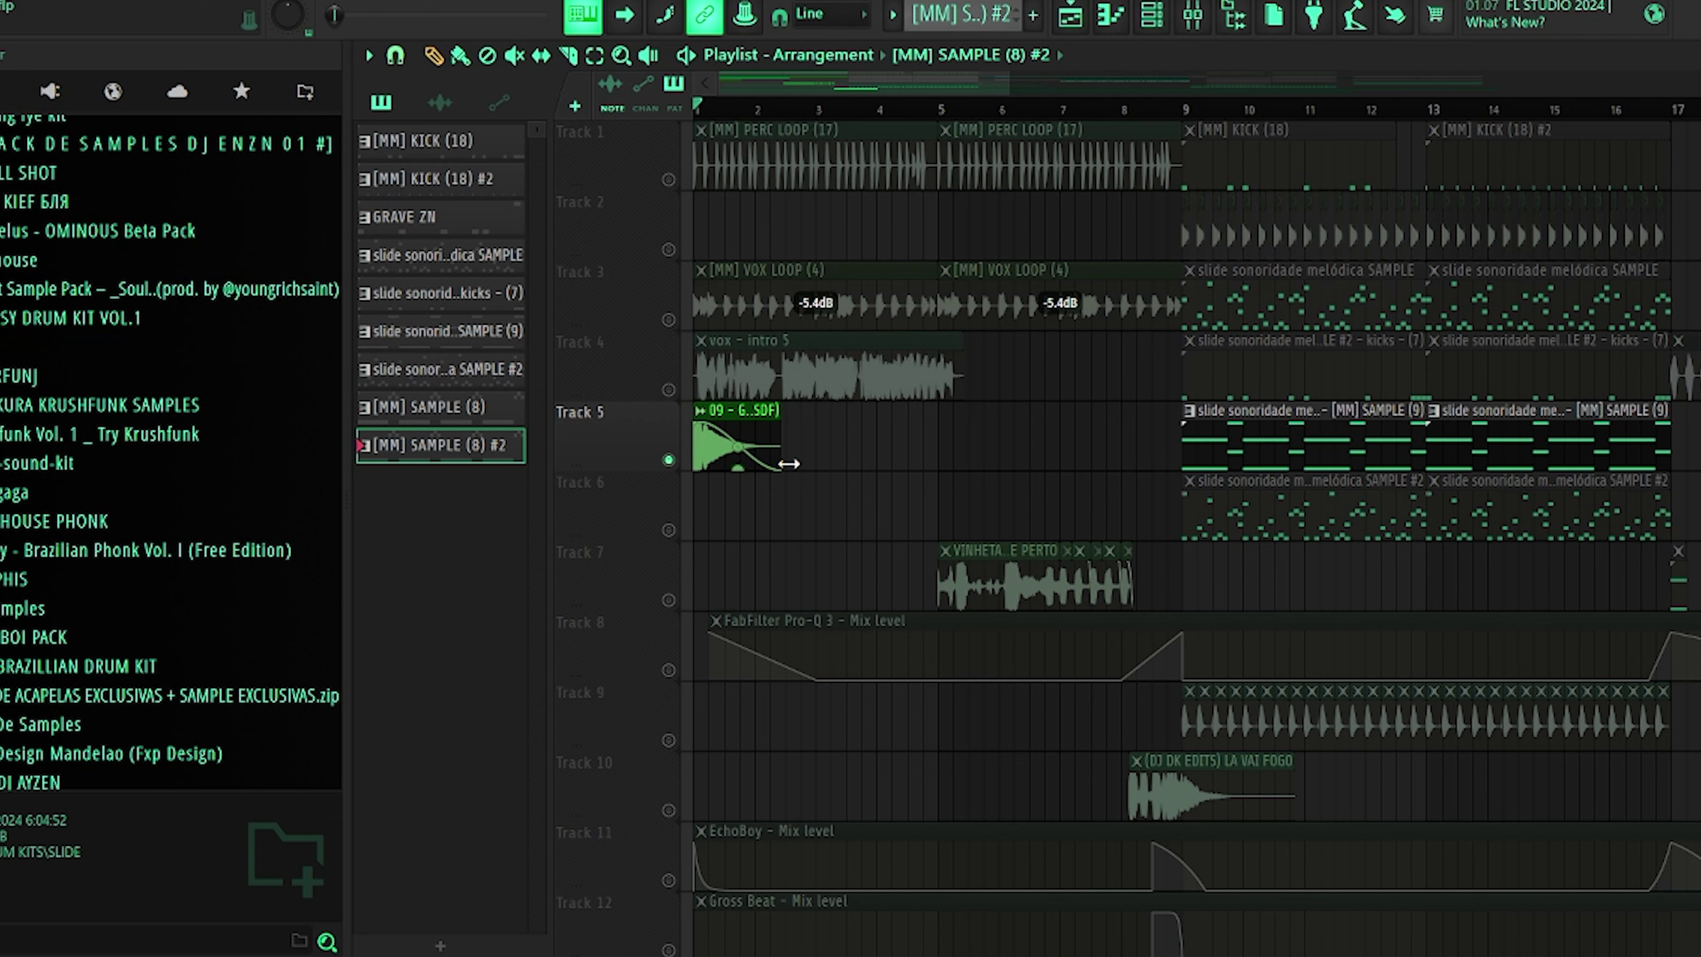
key("space")
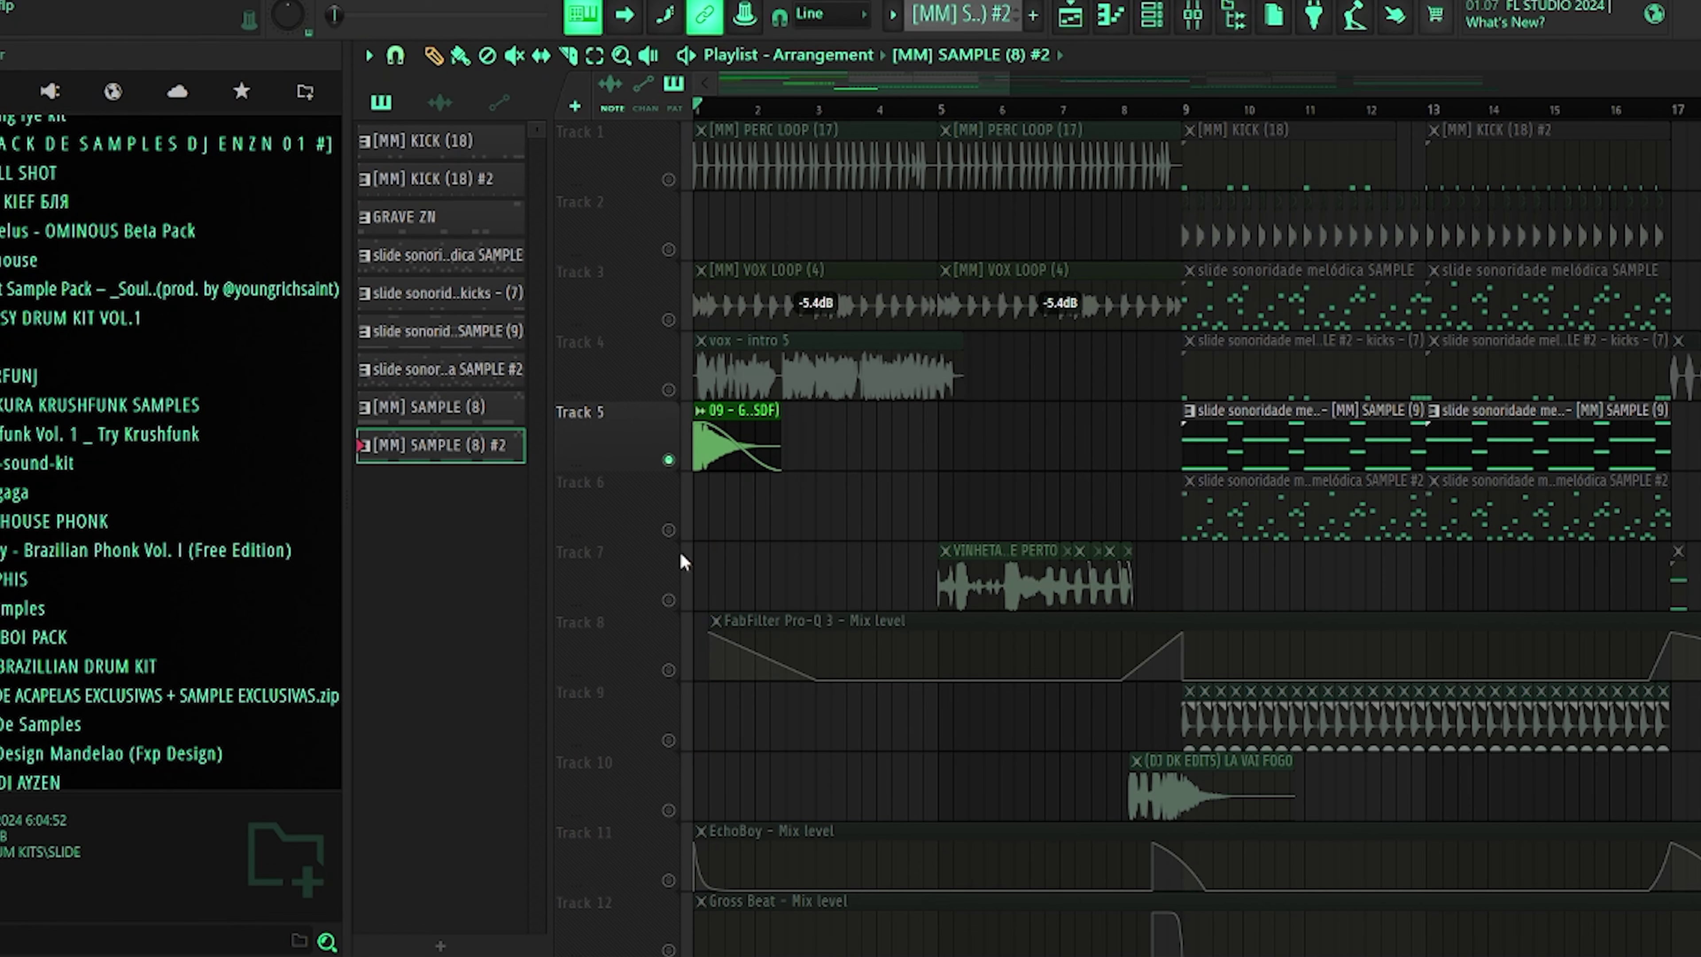
Step: Solo Track 7 and play the chopped VINHETA vocal clips from bar 5
right_click(668, 598)
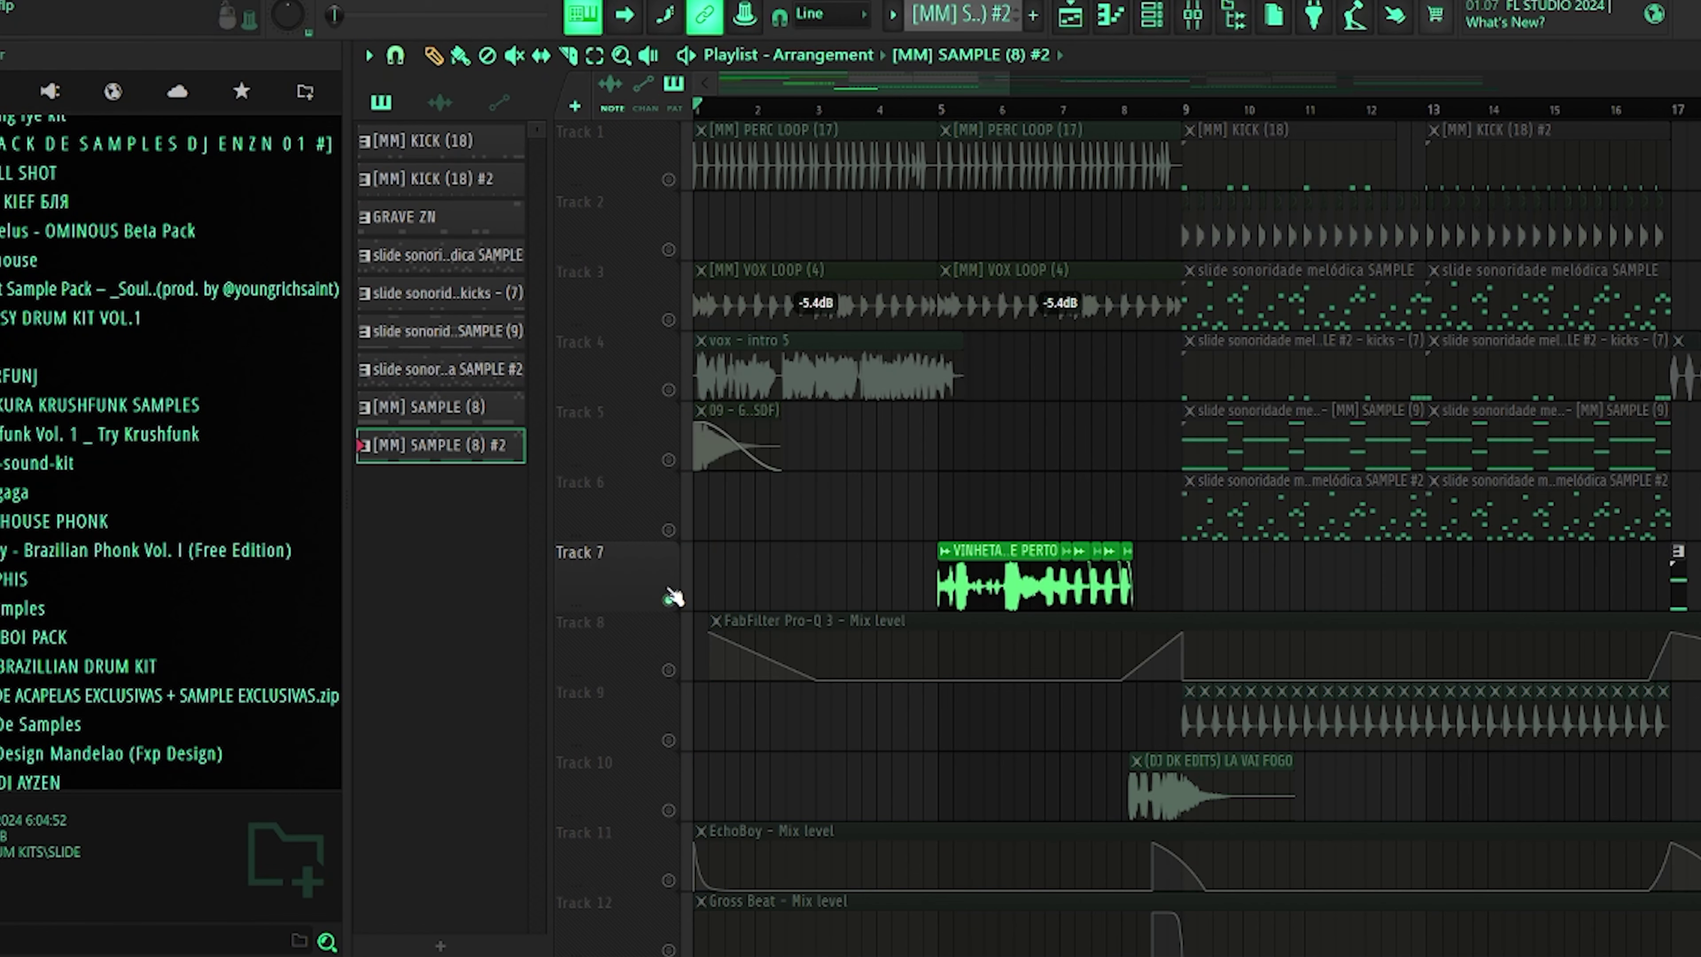
scroll(1004, 461, "up", 5)
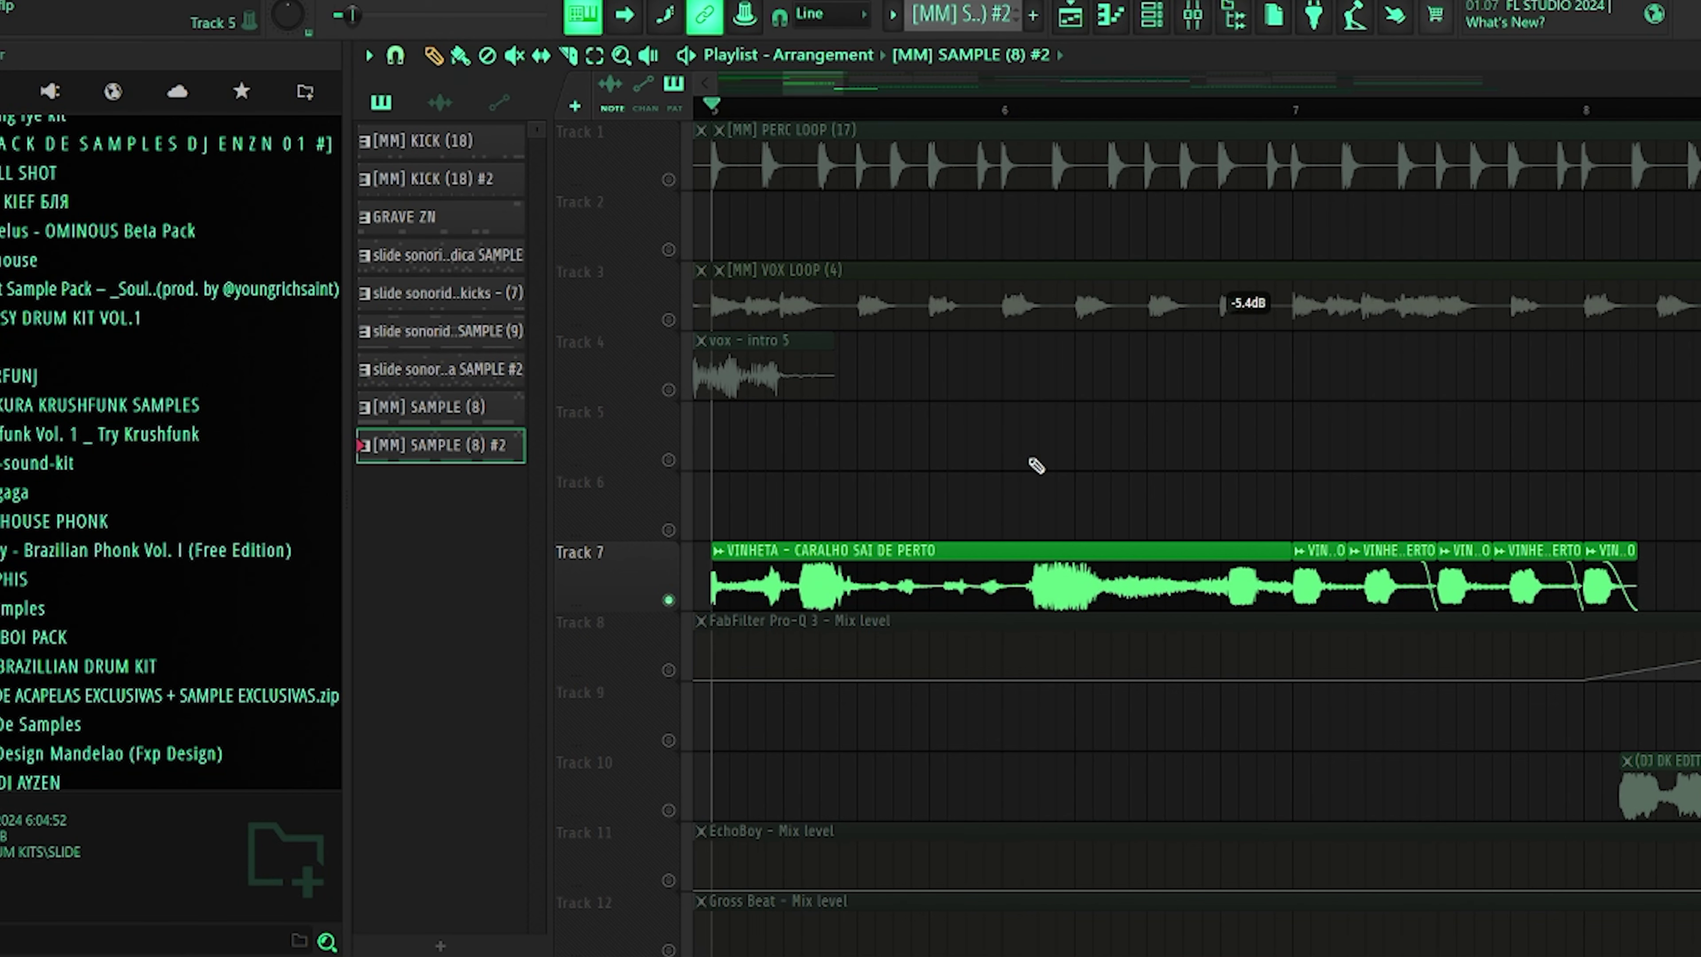
scroll(1036, 465, "down", 1)
key("space")
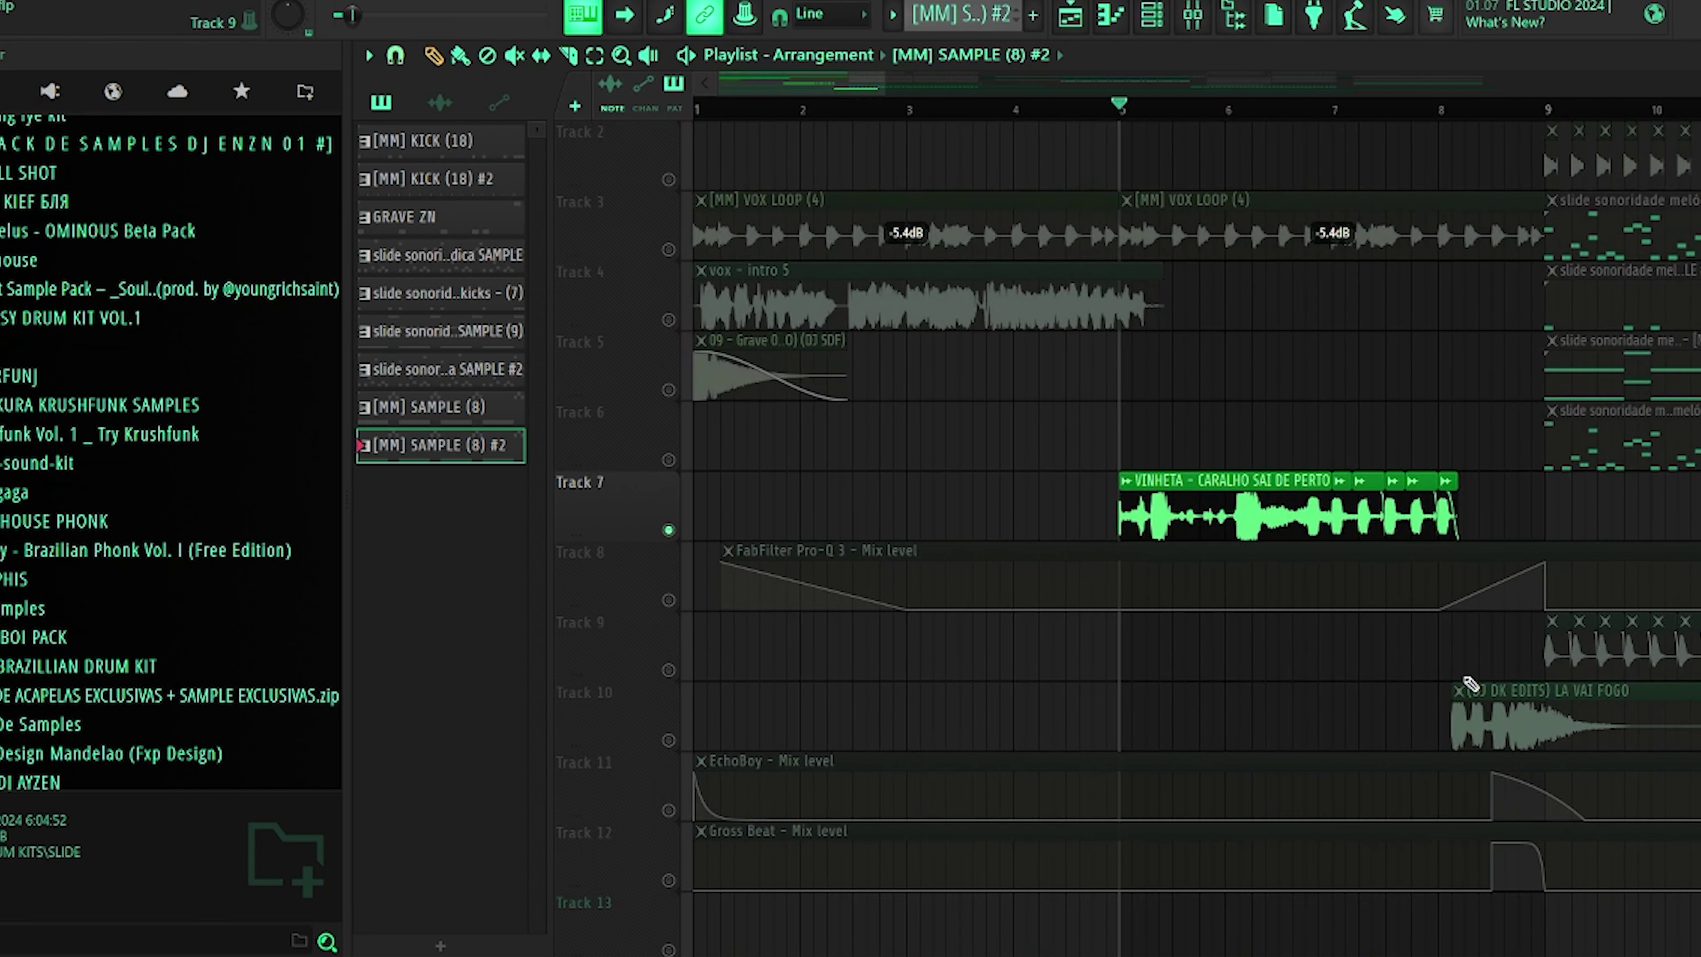
Step: Solo Track 10 and play the LA VAI FOGO clip from bar 8
scroll(1486, 710, "up", 1)
scroll(1503, 740, "up", 2)
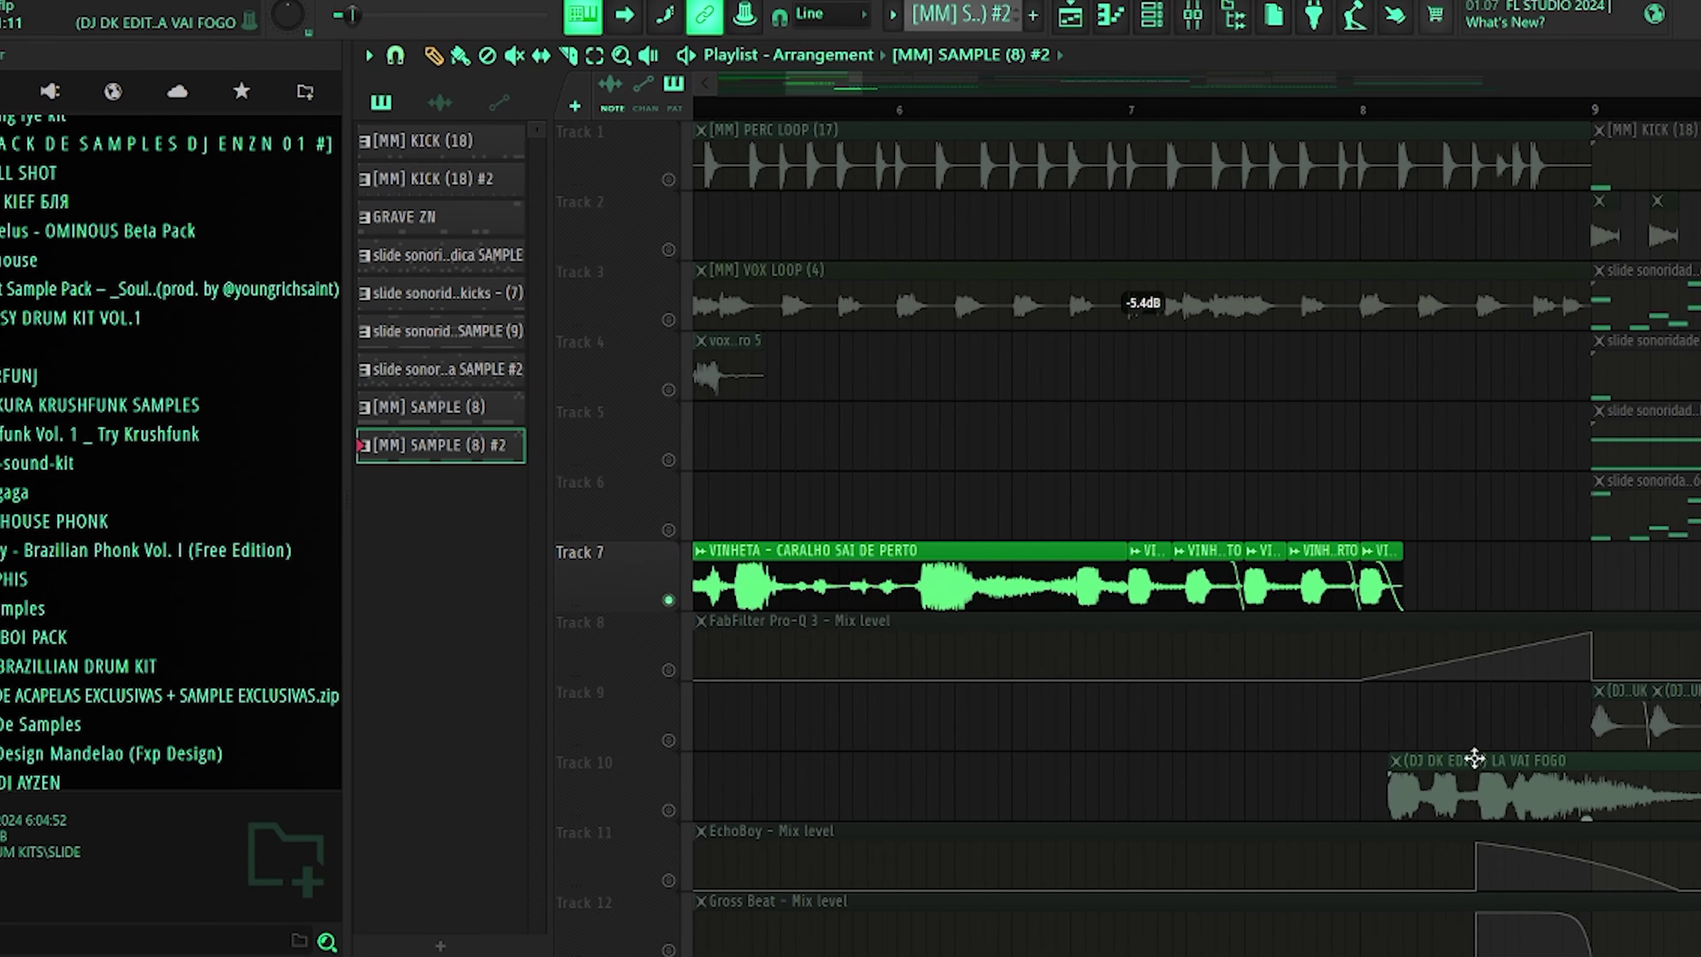
left_click(675, 810)
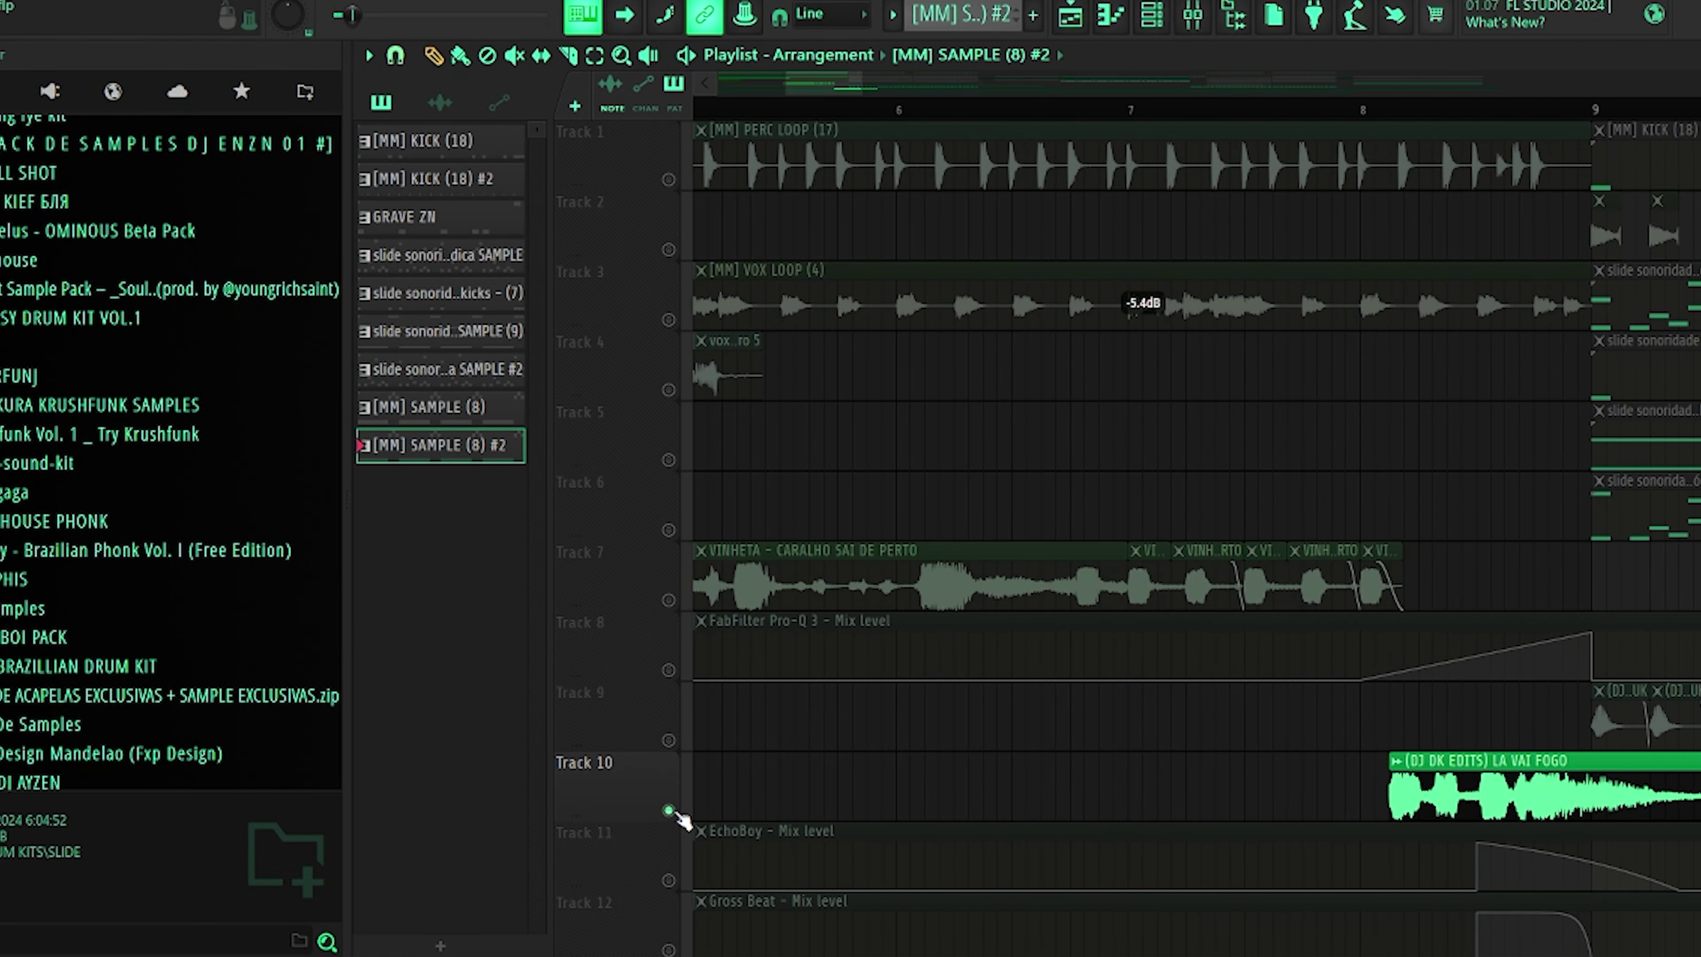
left_click(1373, 111)
key("space")
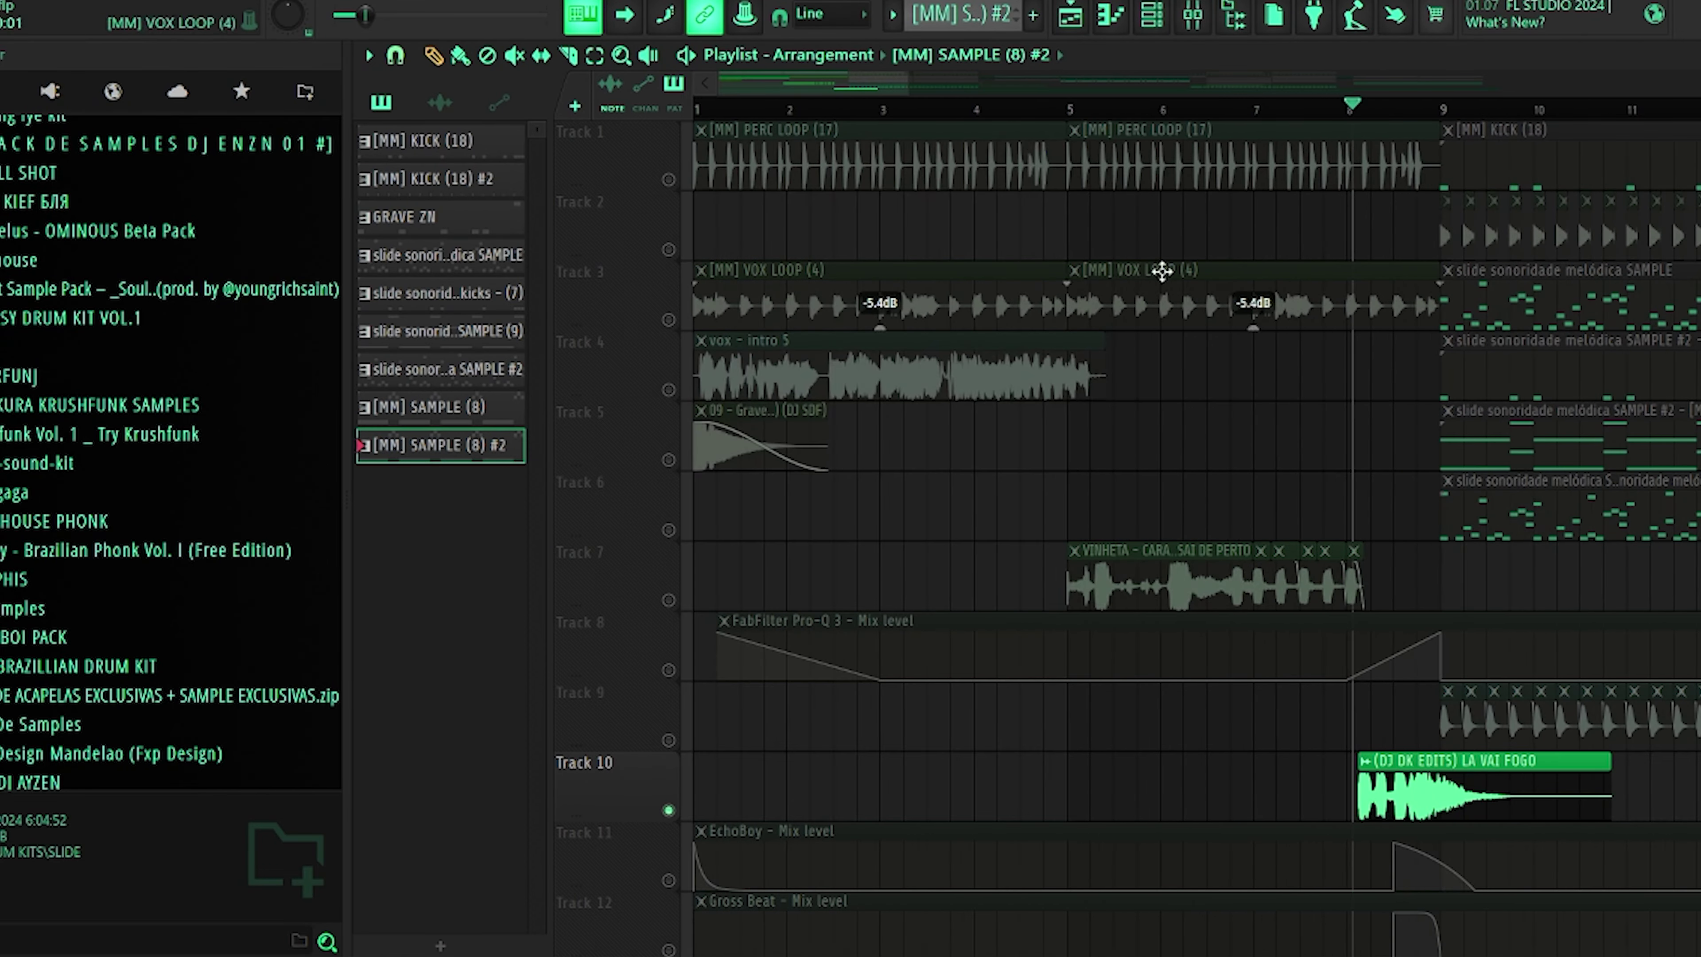
Step: Solo Track 2 and listen to its repeated hits that begin at bar 9
left_click_drag(857, 84, 933, 80)
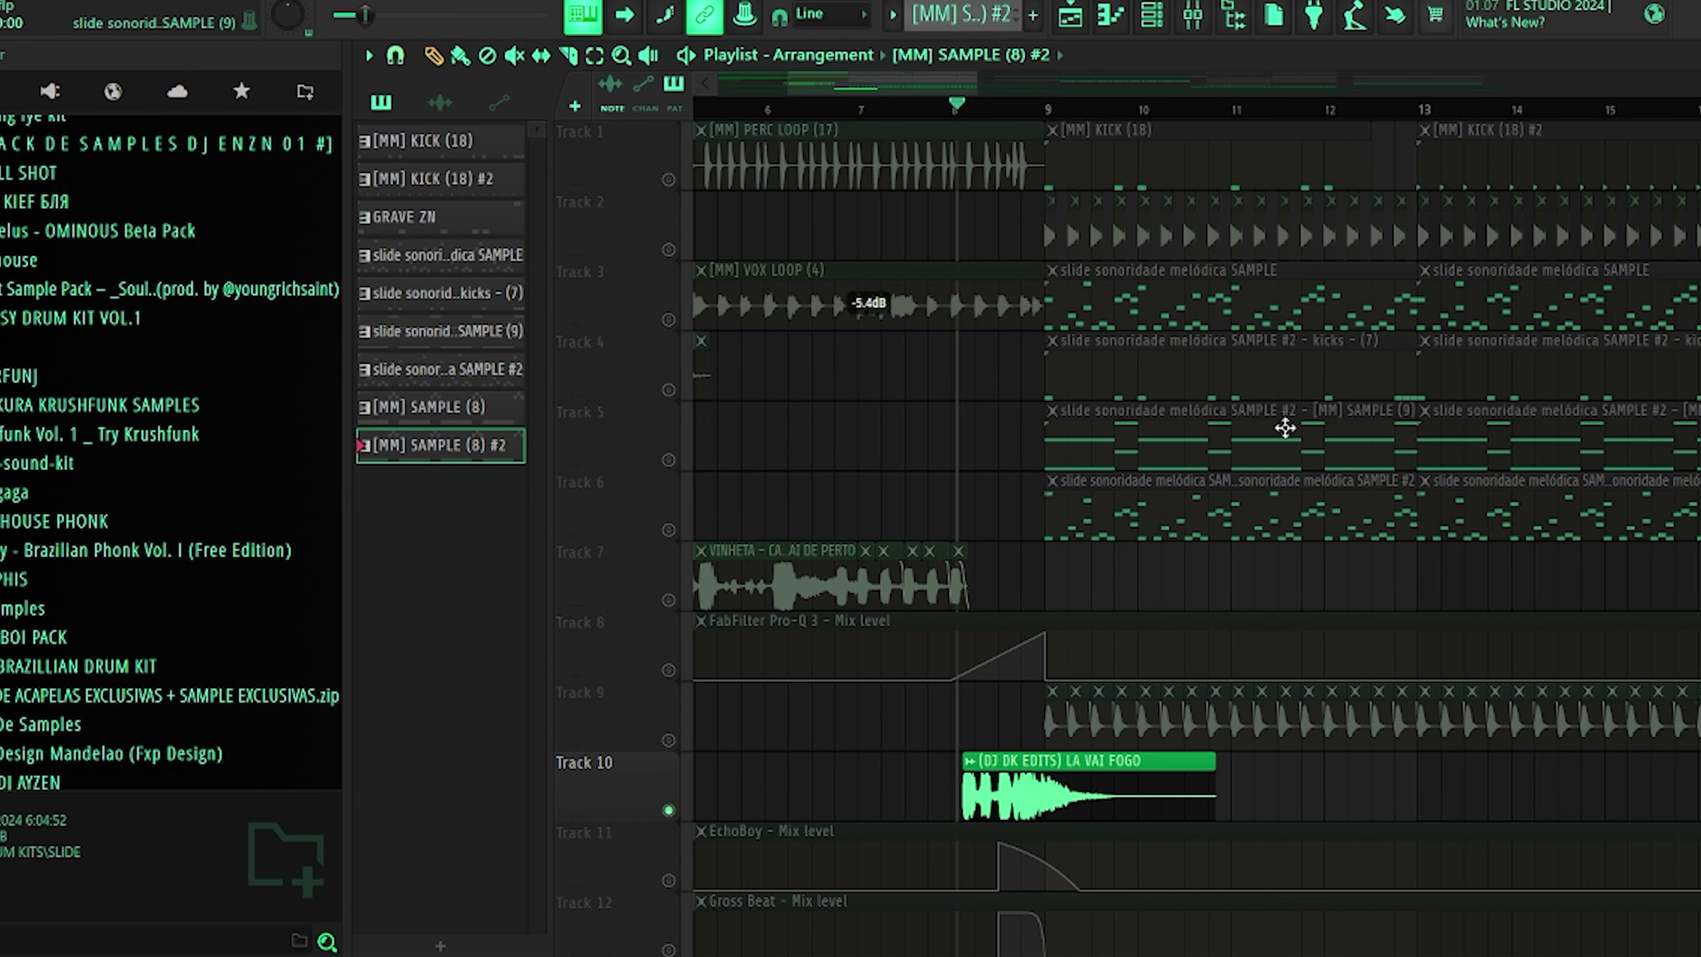
scroll(1065, 314, "down", 2)
scroll(1044, 315, "up", 4)
right_click(668, 249)
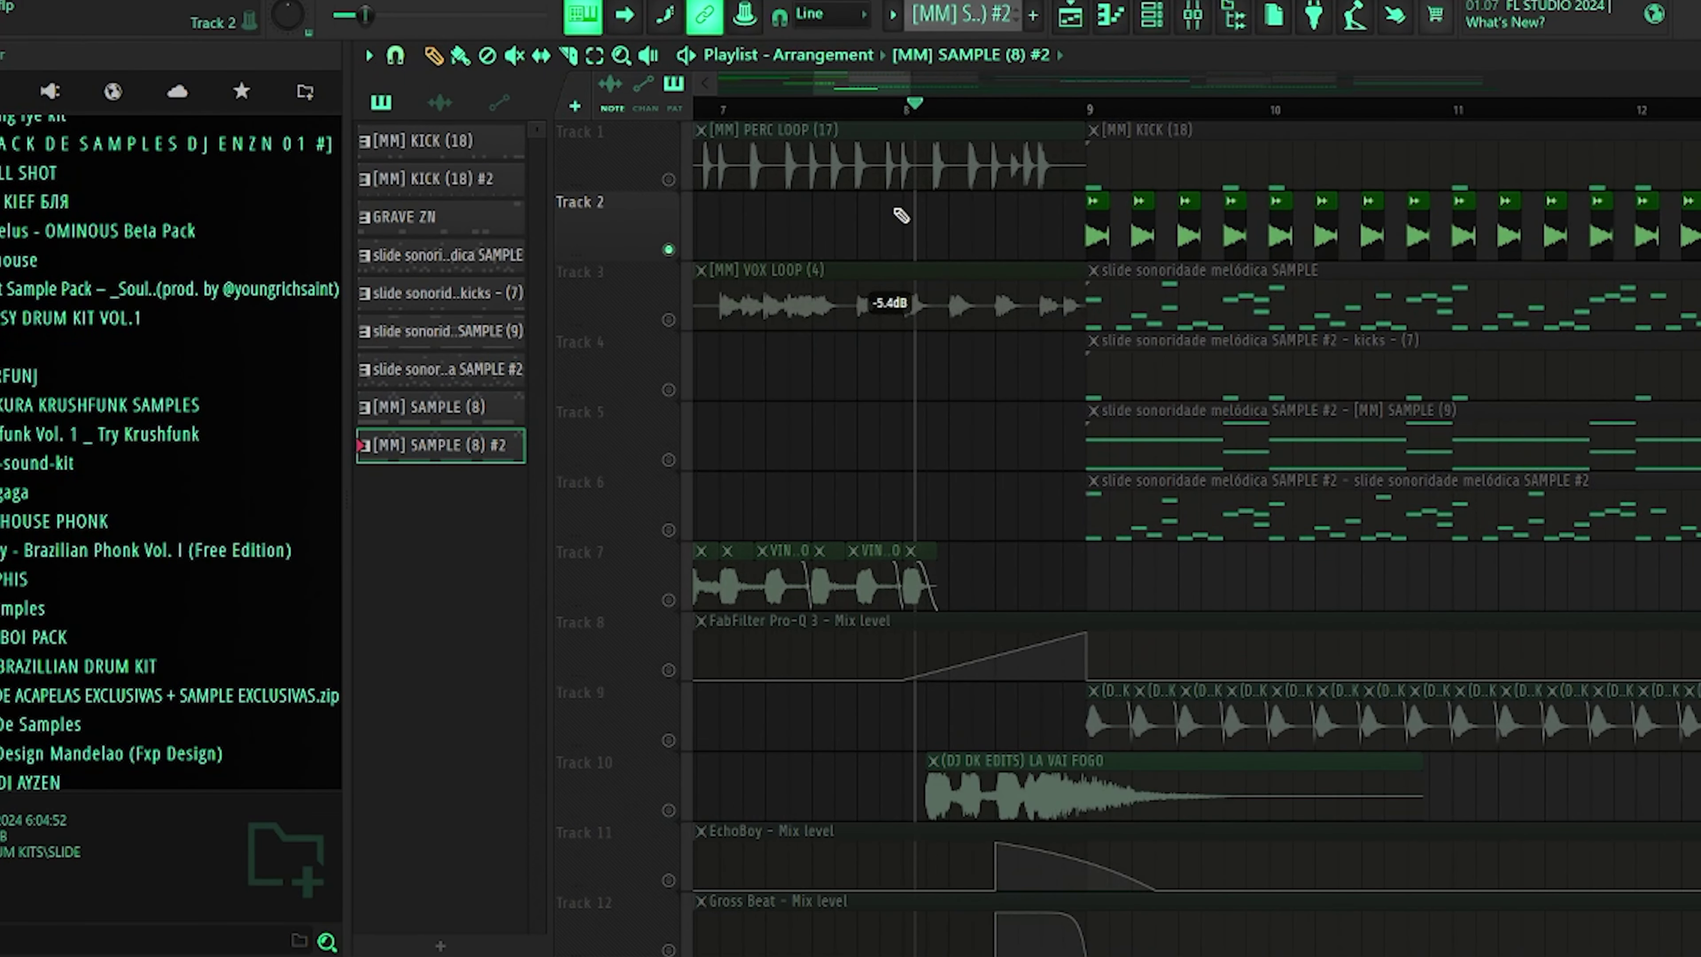
key("space")
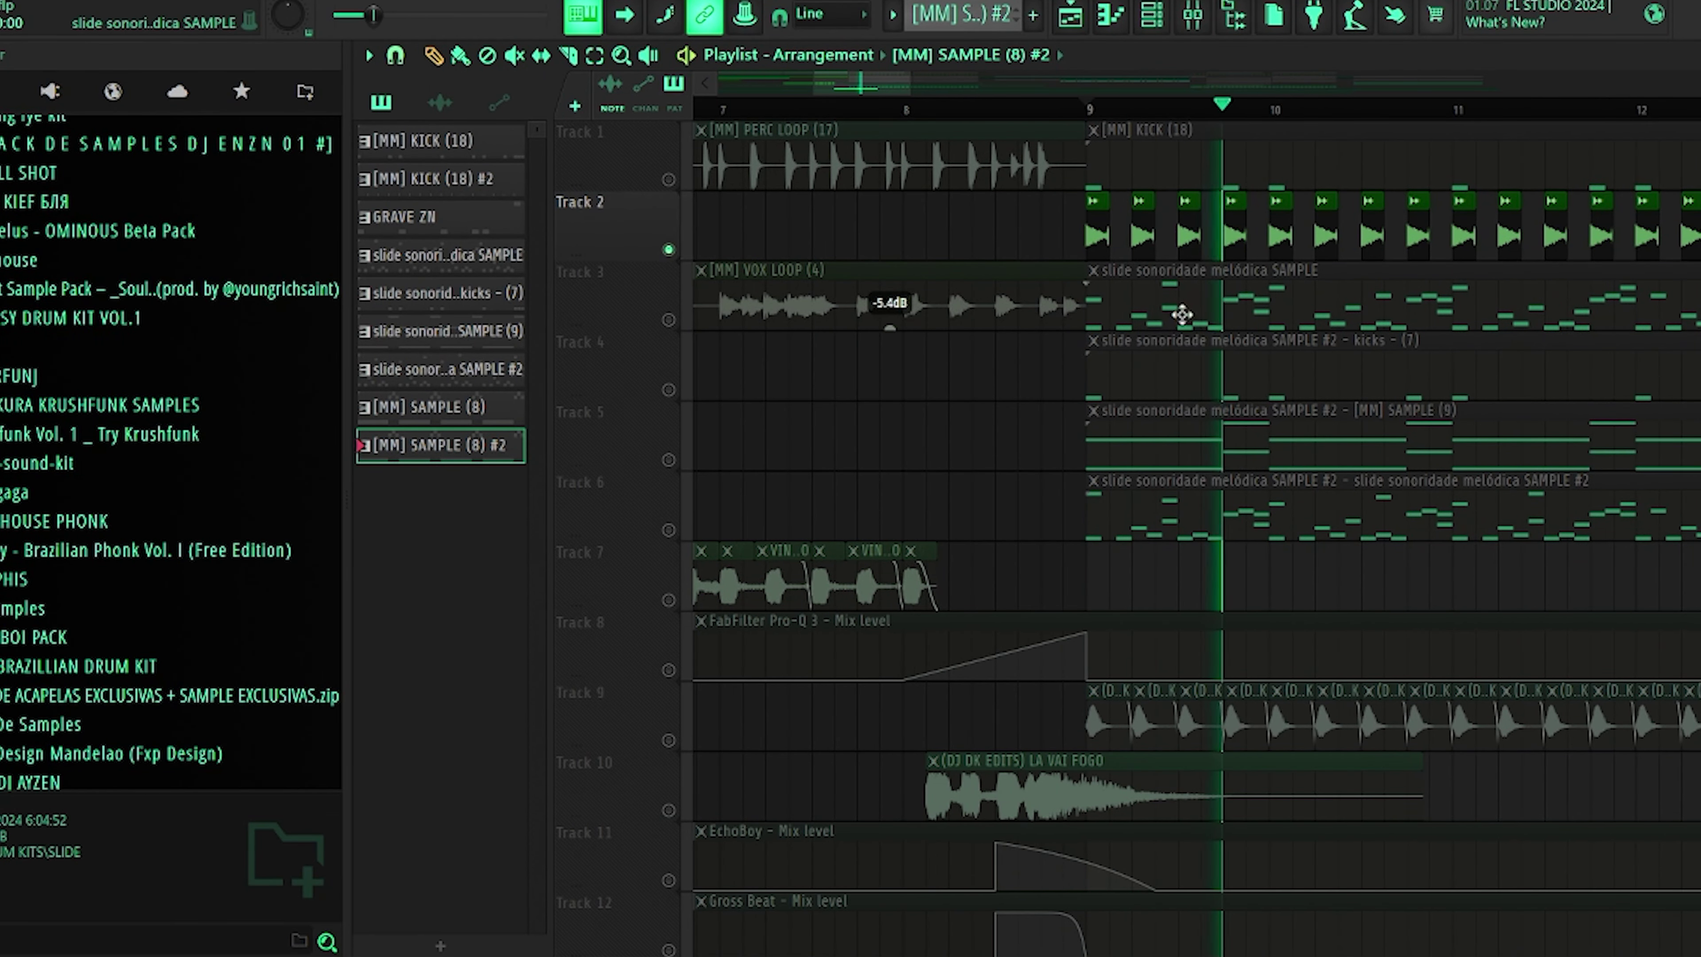
key("space")
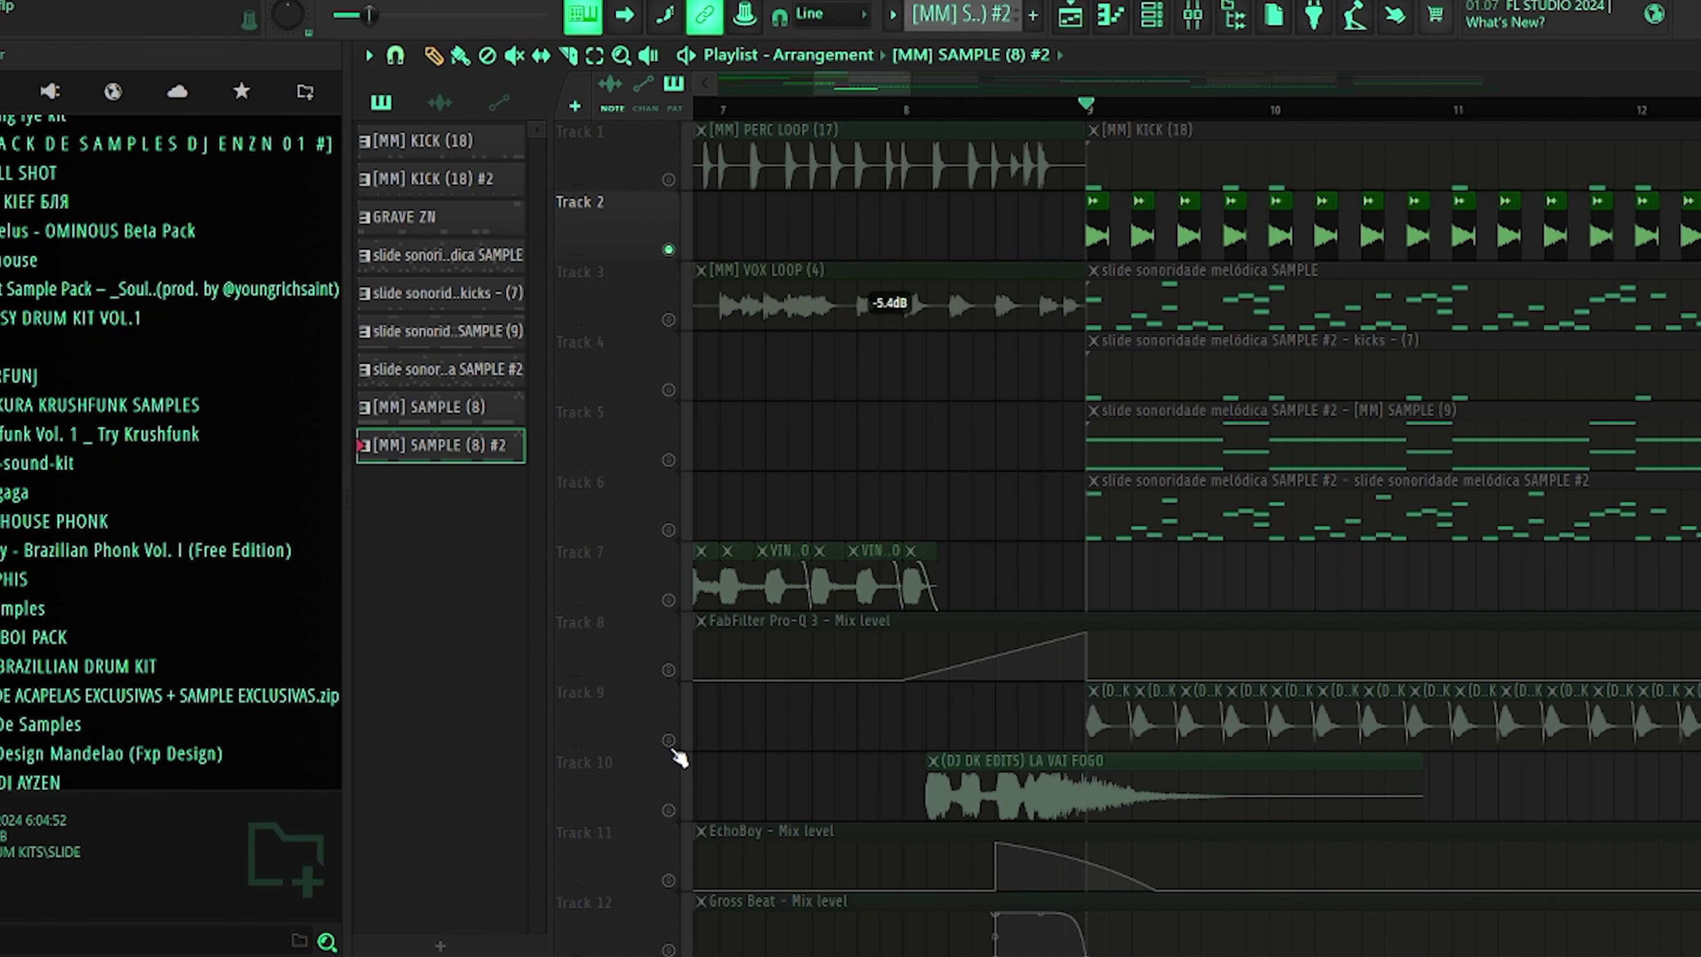
Step: Solo Track 9 and play its repeated one-shot clips from bar 9
right_click(670, 743)
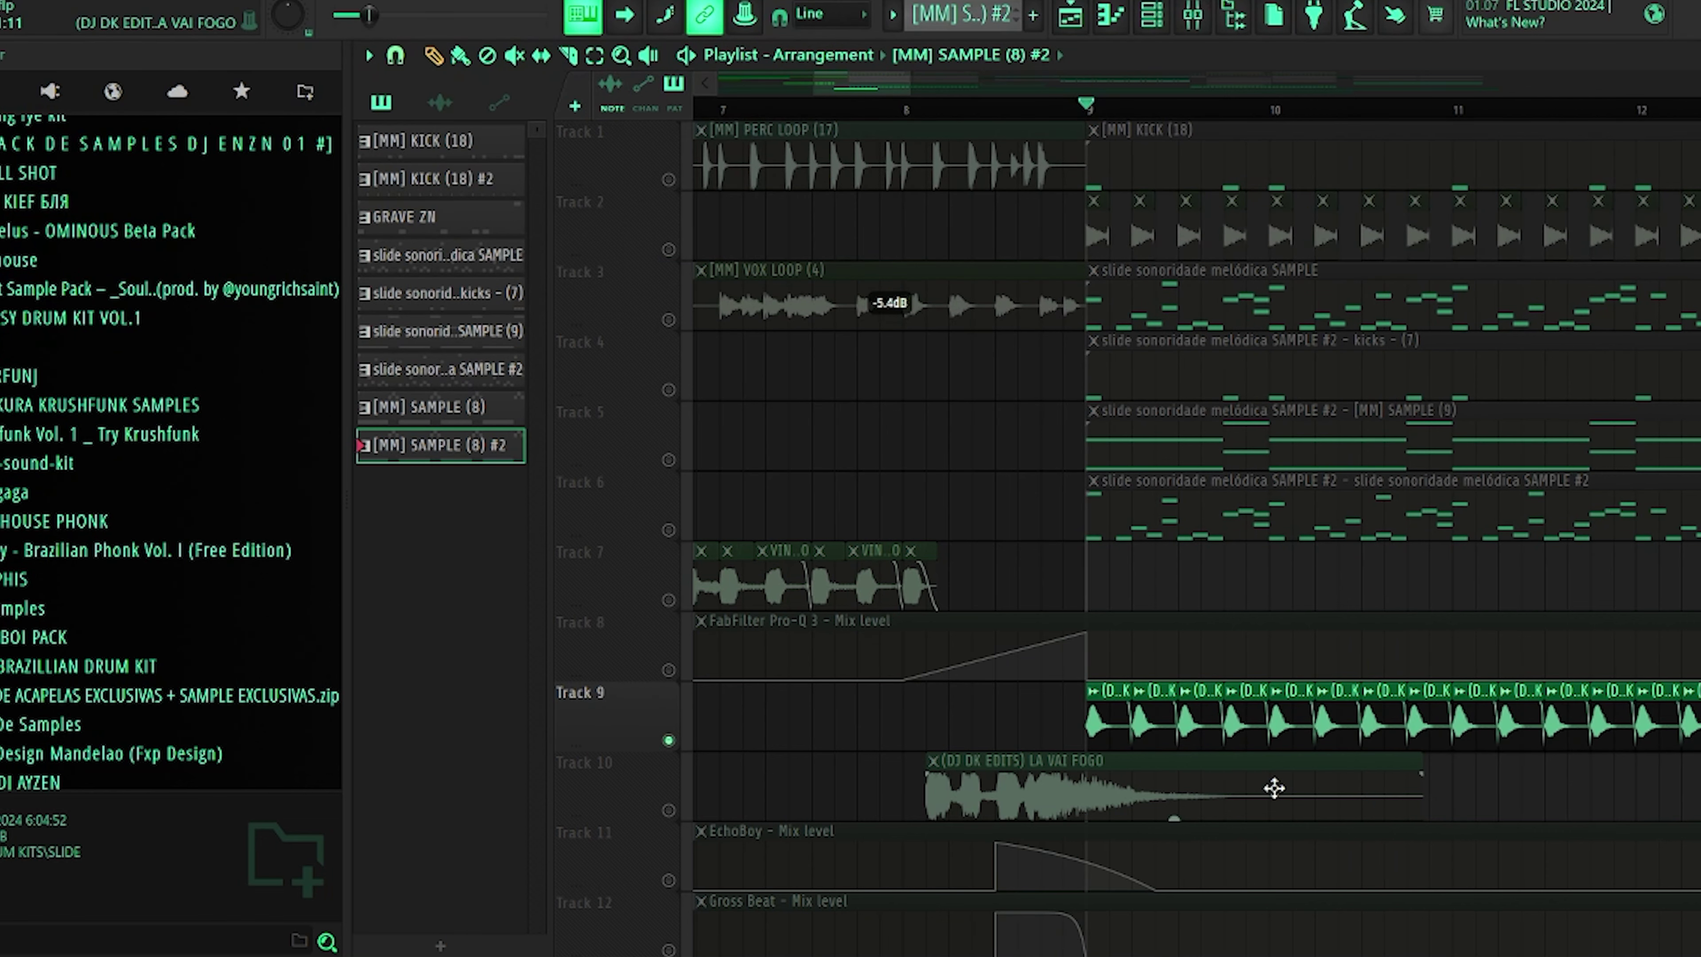
key("space")
scroll(1361, 720, "down", 5)
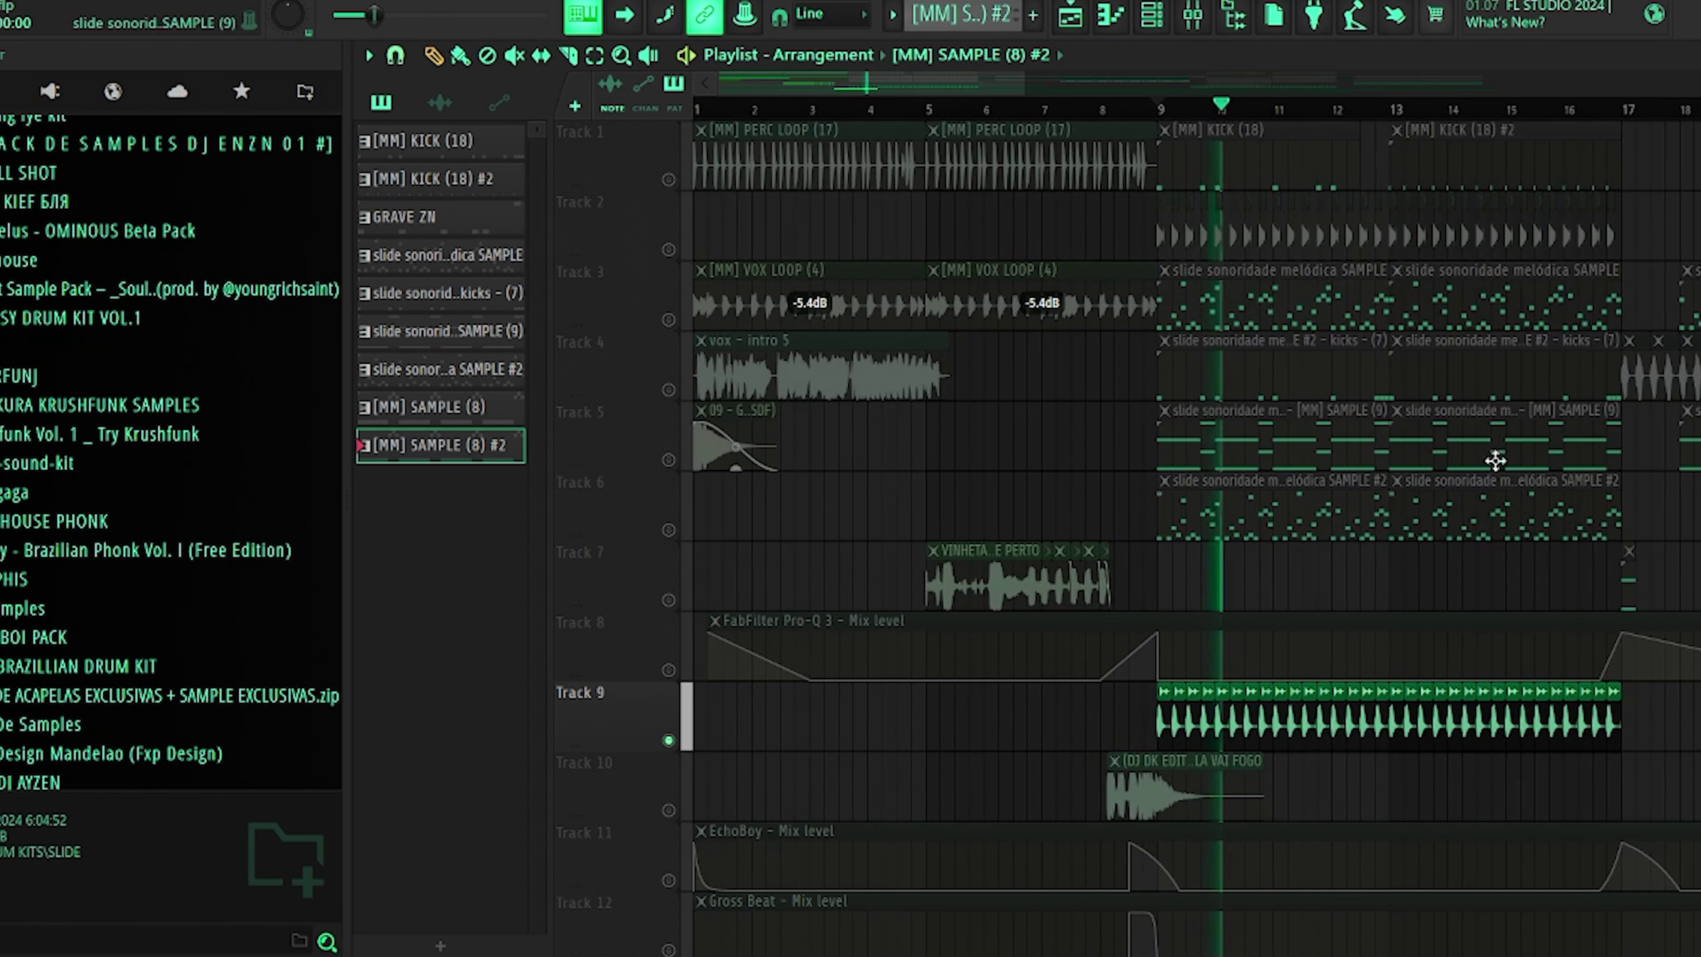
Step: Stop playback, solo Track 4 and play its repeated audio clips from bar 17
left_click_drag(938, 84, 1109, 77)
key("space")
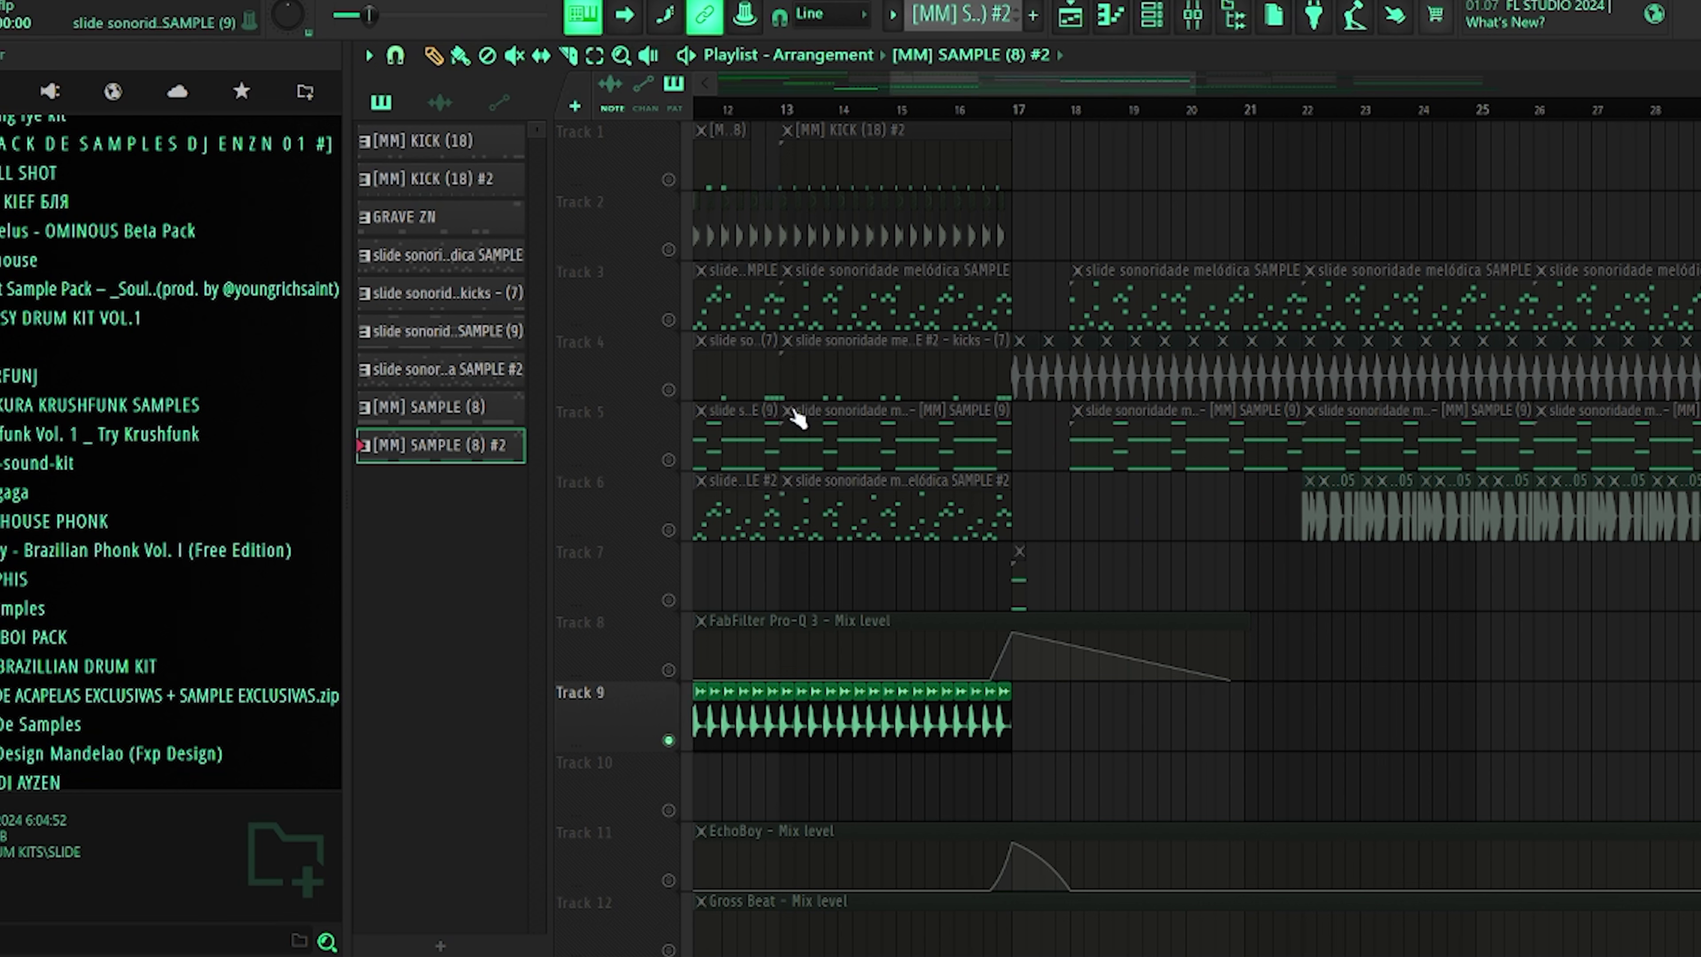
left_click(669, 391)
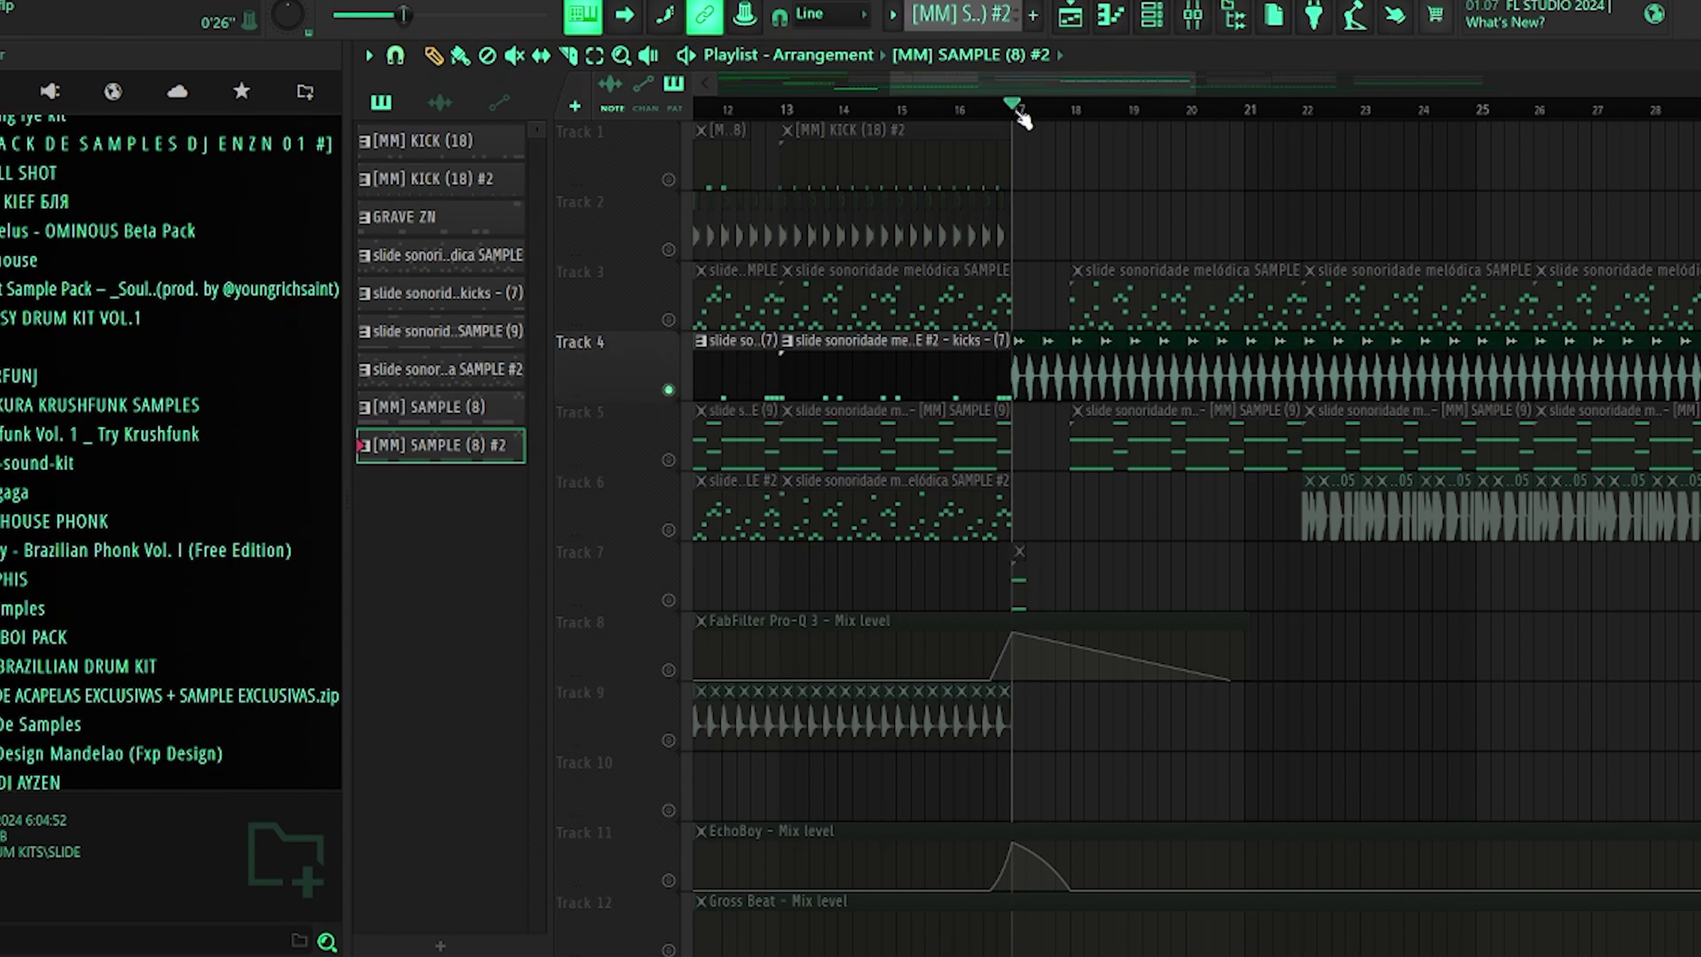
key("space")
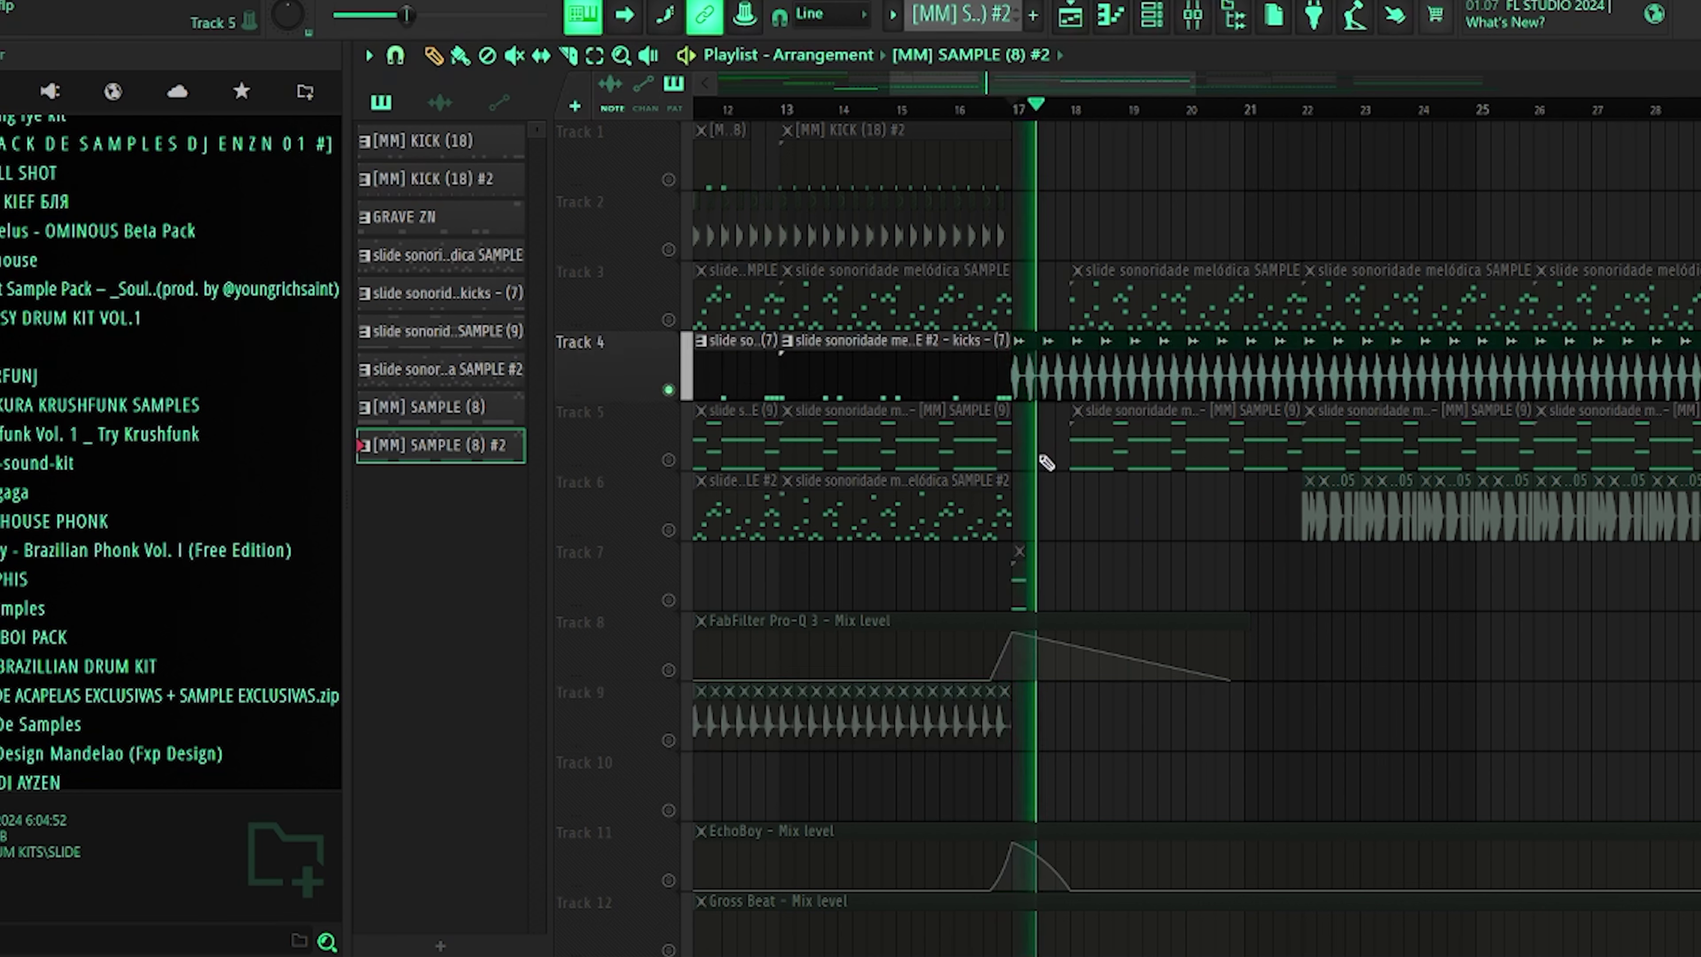
Step: Stop playback, solo Track 6 and play its repeated audio clips from bar 22
key("space")
left_click(669, 530)
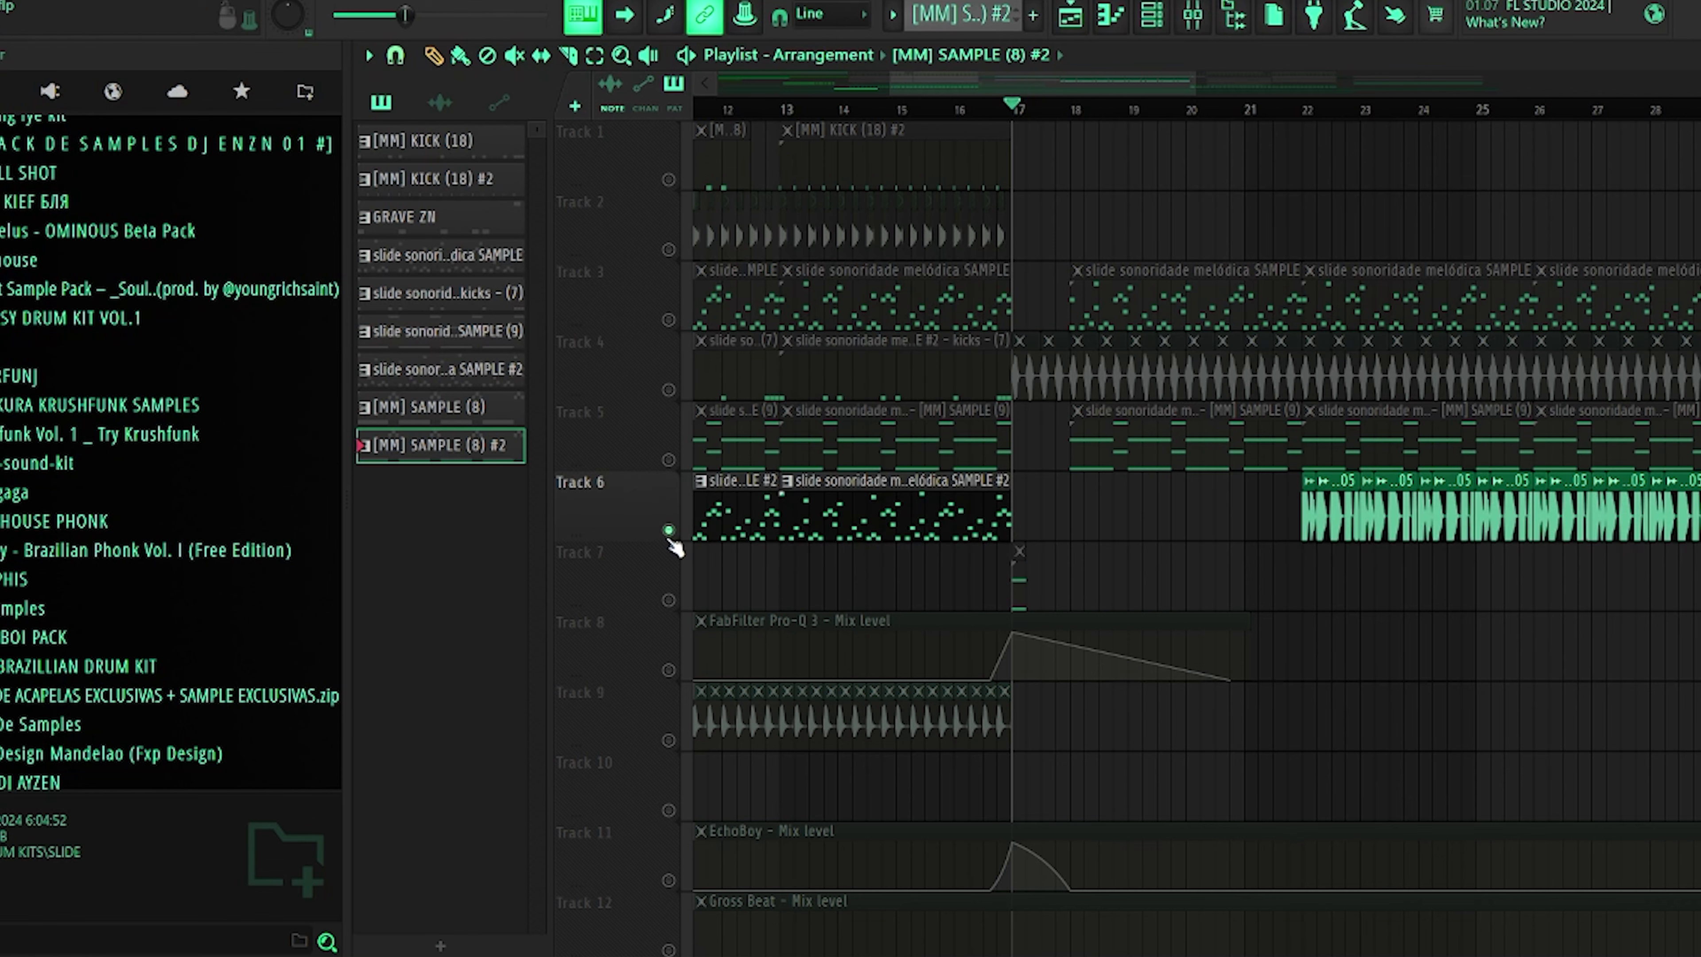
left_click(1300, 112)
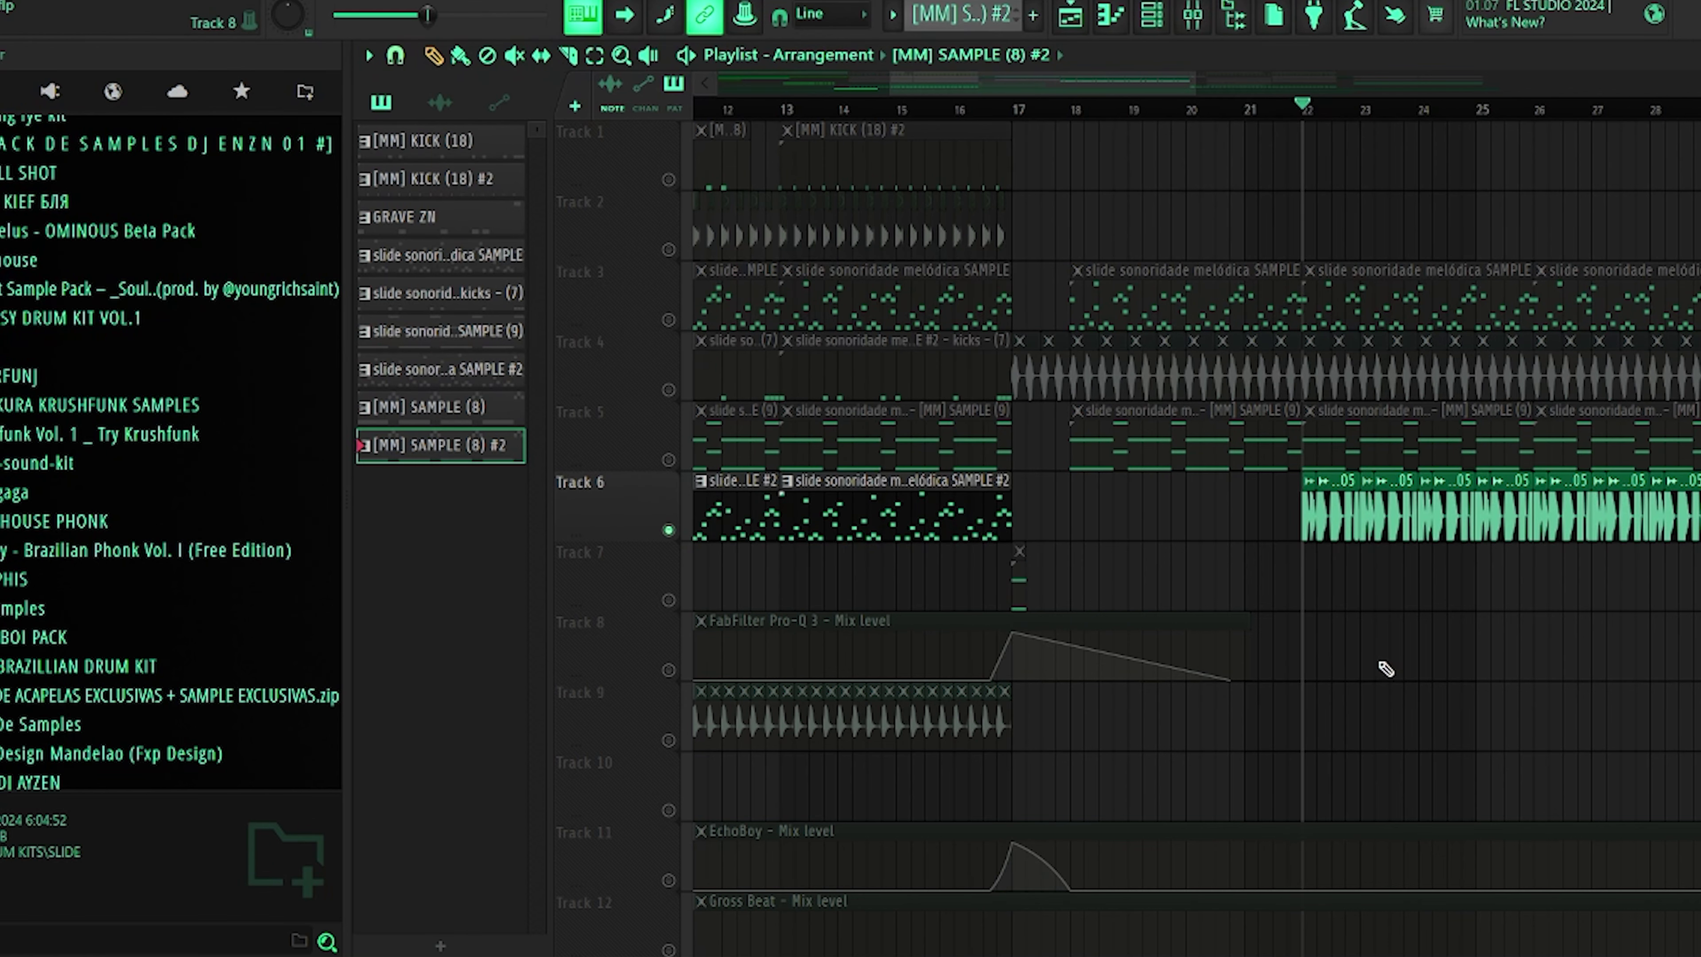
key("space")
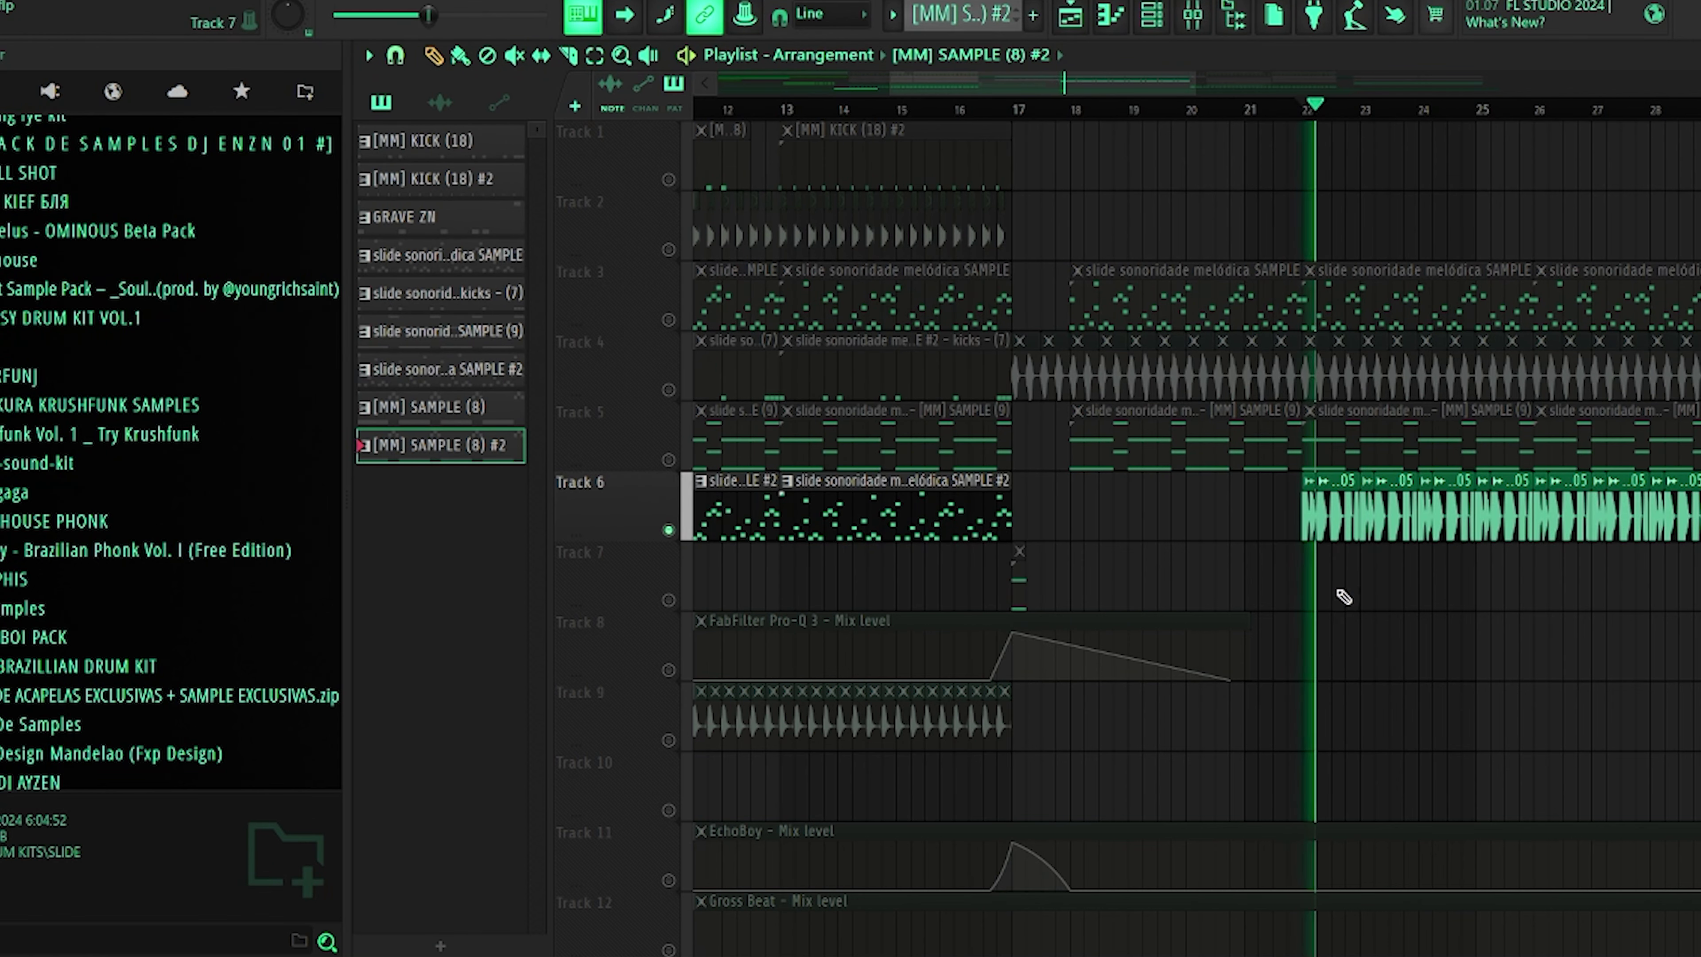
scroll(1460, 119, "down", 3)
left_click_drag(1461, 120, 1506, 134)
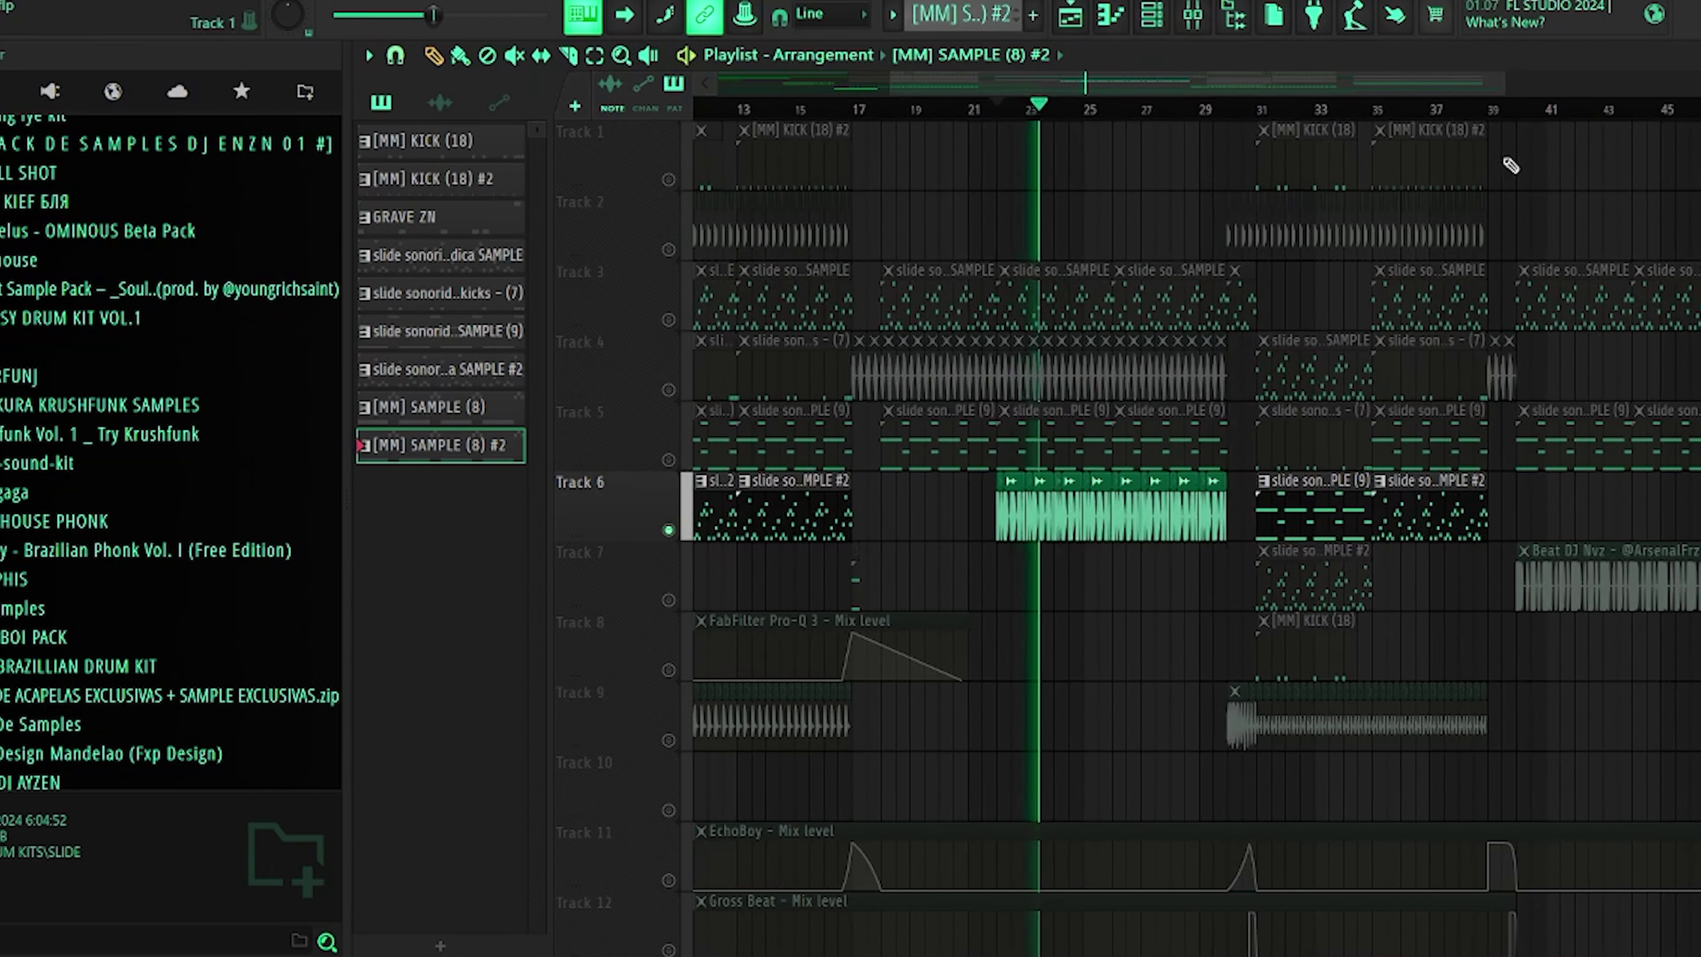
scroll(1243, 581, "up", 2)
key("space")
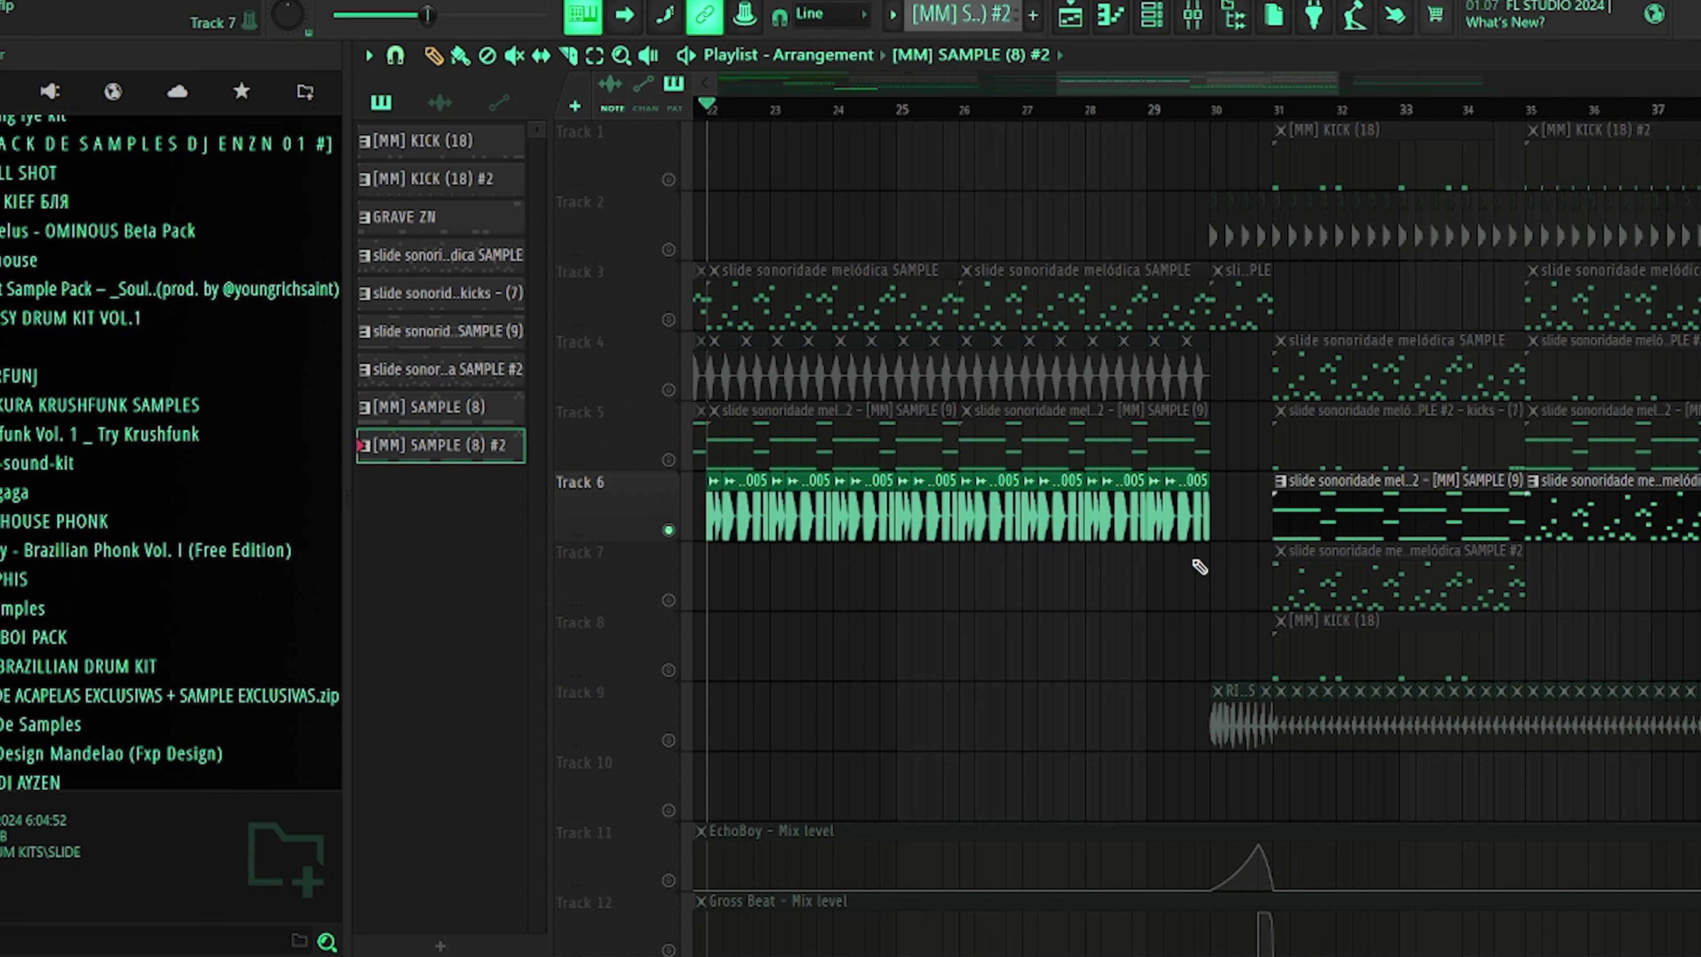
Step: Solo Track 9 and play its RISADA SAGA DE GEMEOS clips from bar 30
left_click(668, 740)
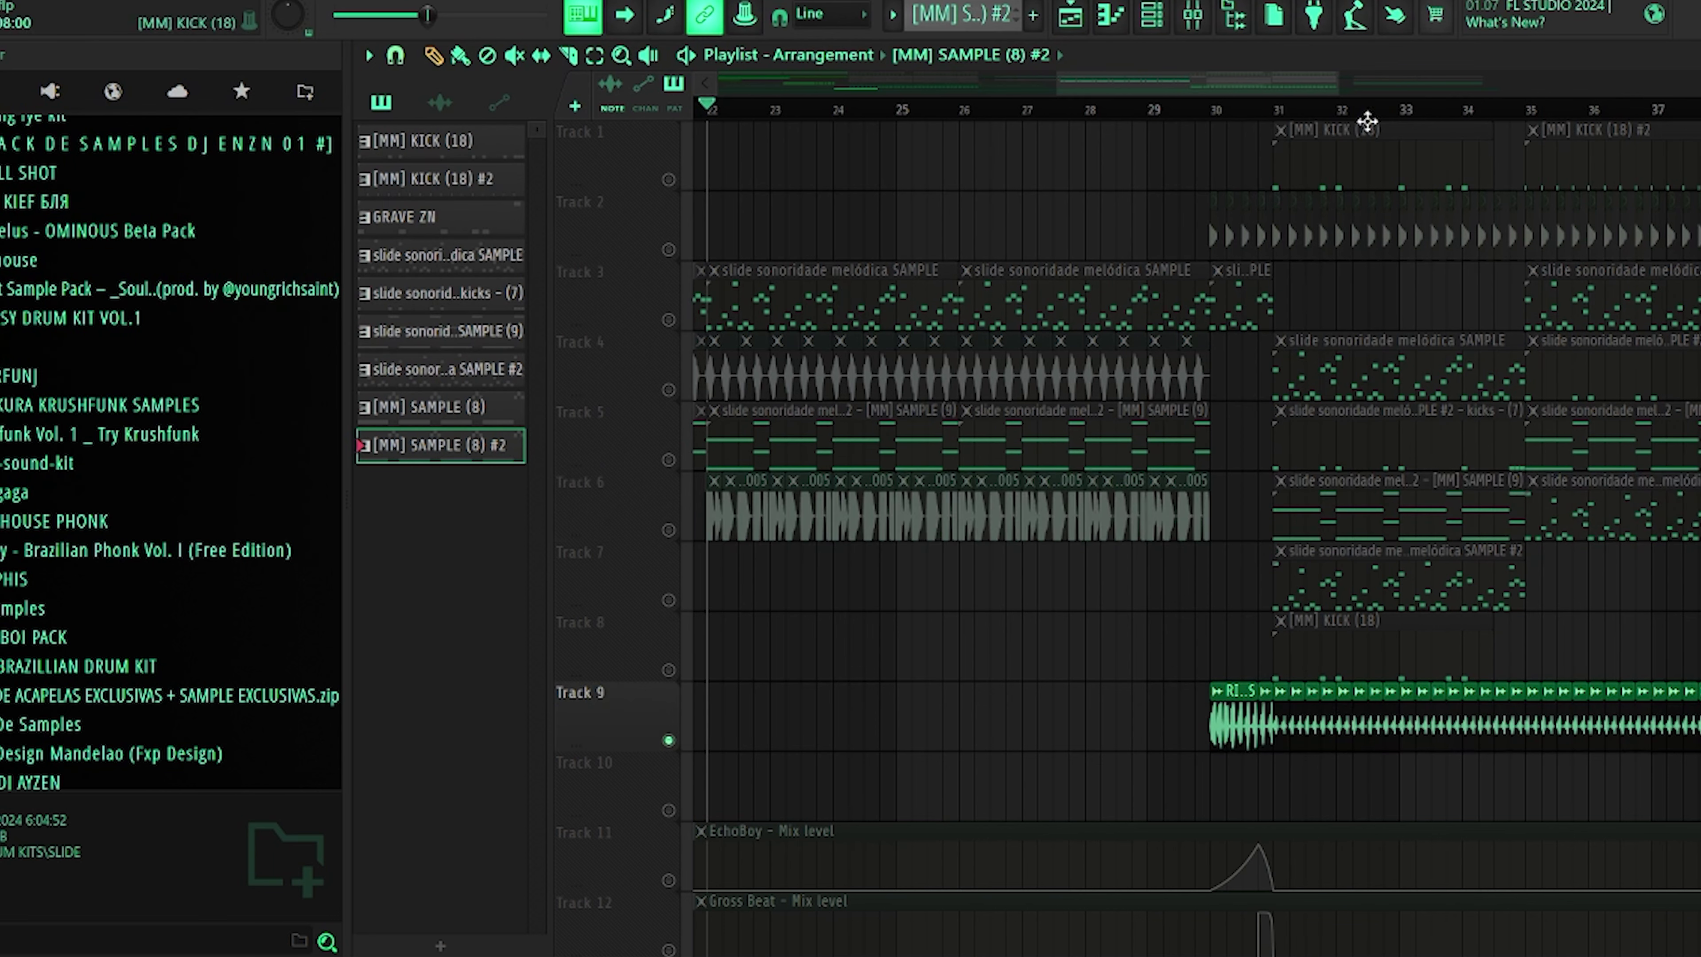
left_click(1228, 114)
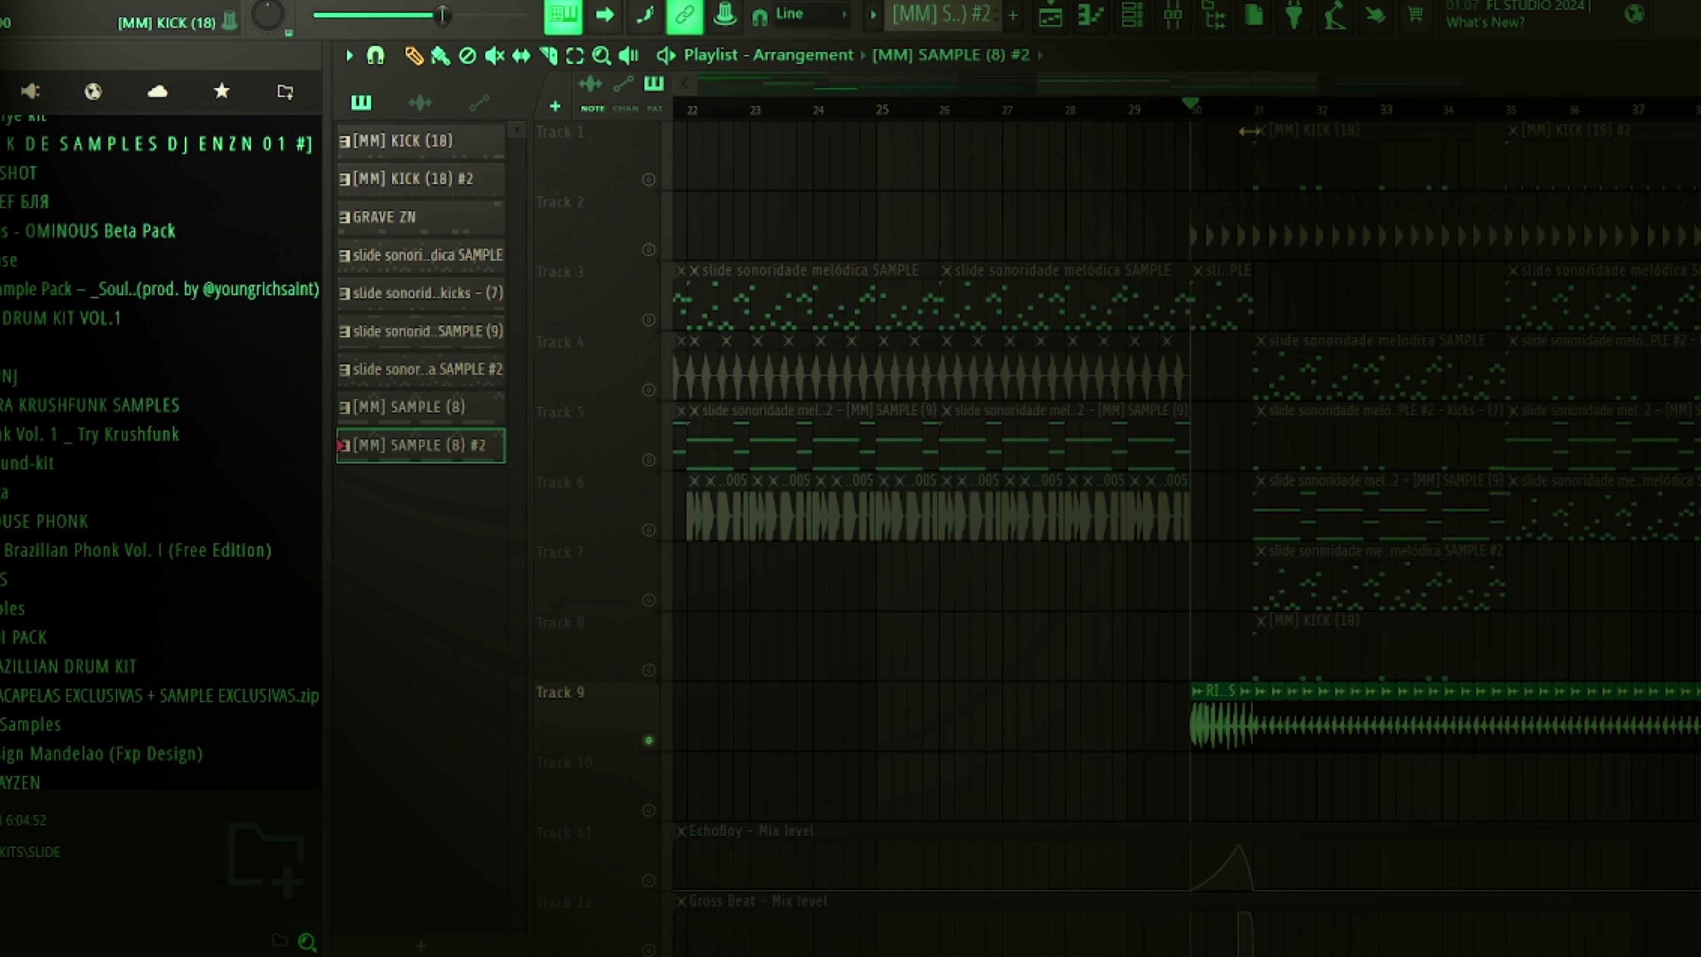
key("space")
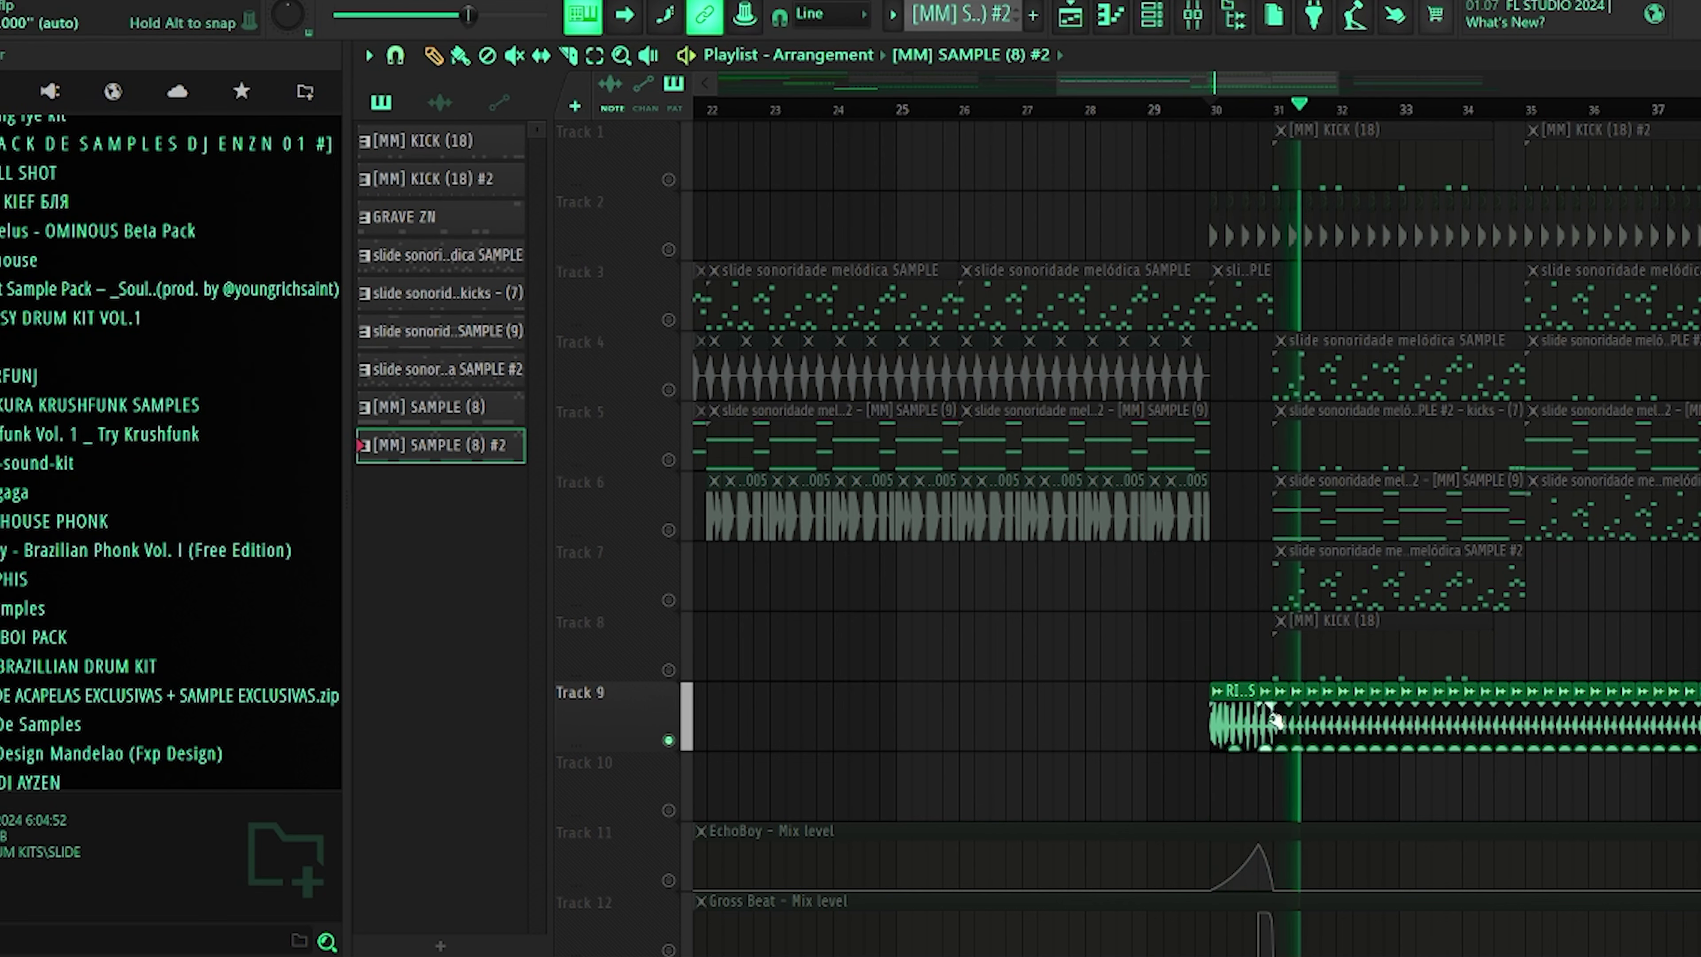
scroll(1272, 670, "up", 5)
key("space")
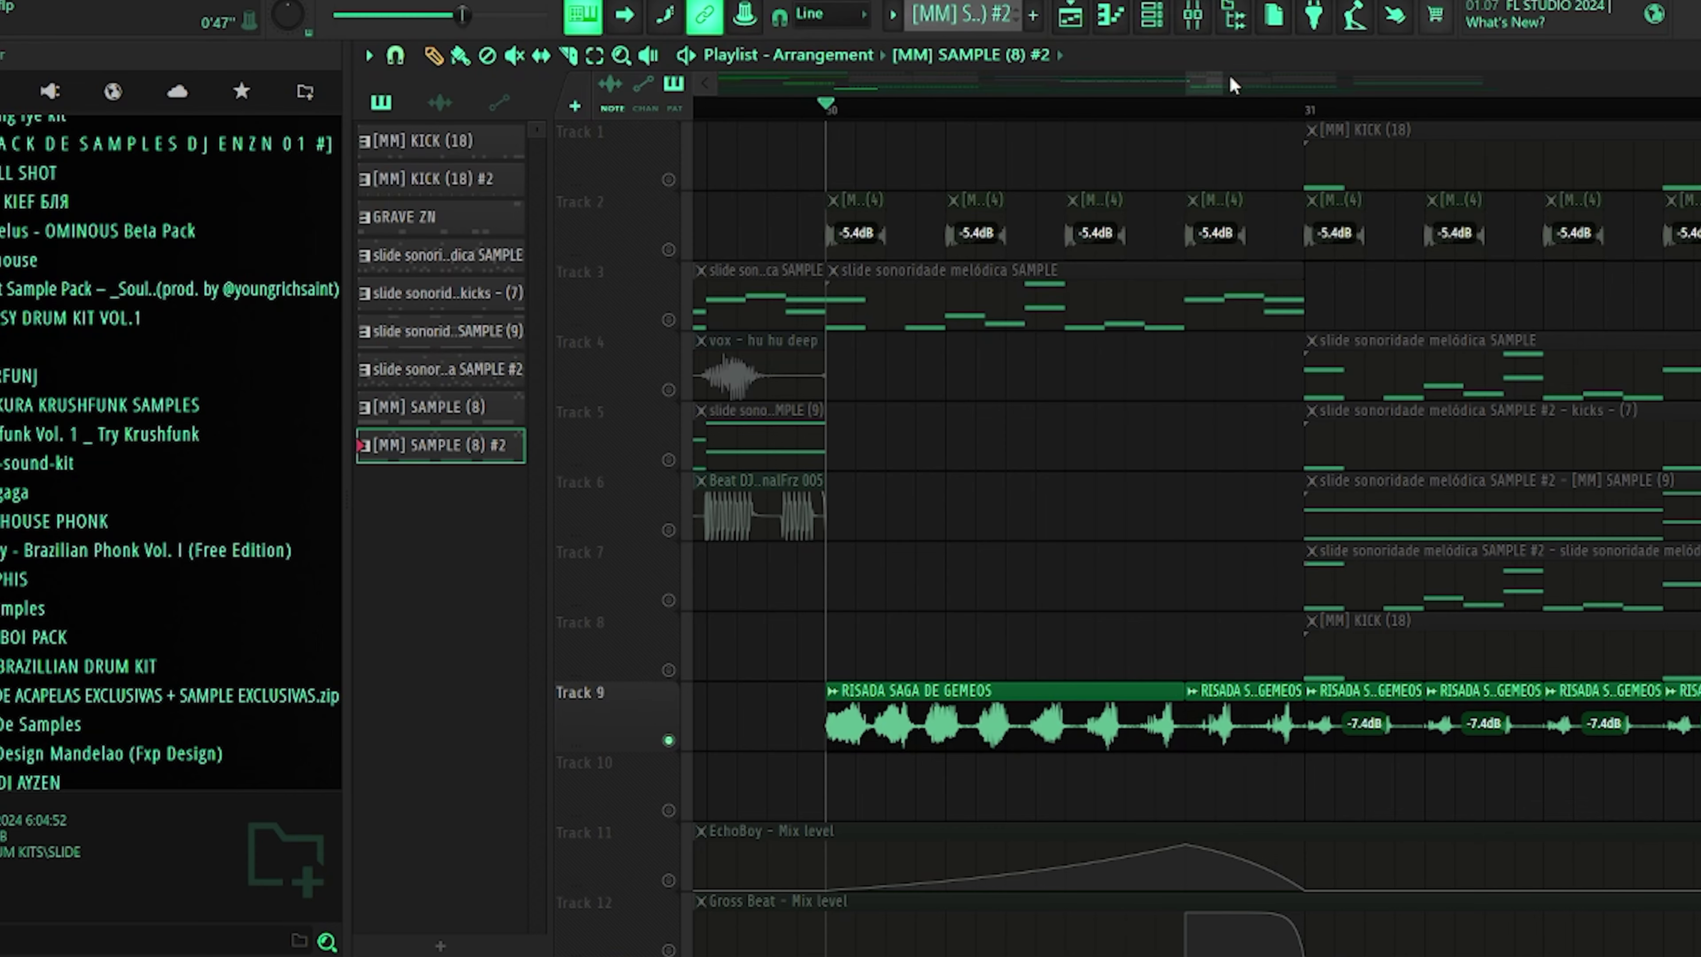
Step: Replay the soloed laugh sample from bar 30 through its shorter repeats after bar 31, then stop playback
left_click(1216, 82)
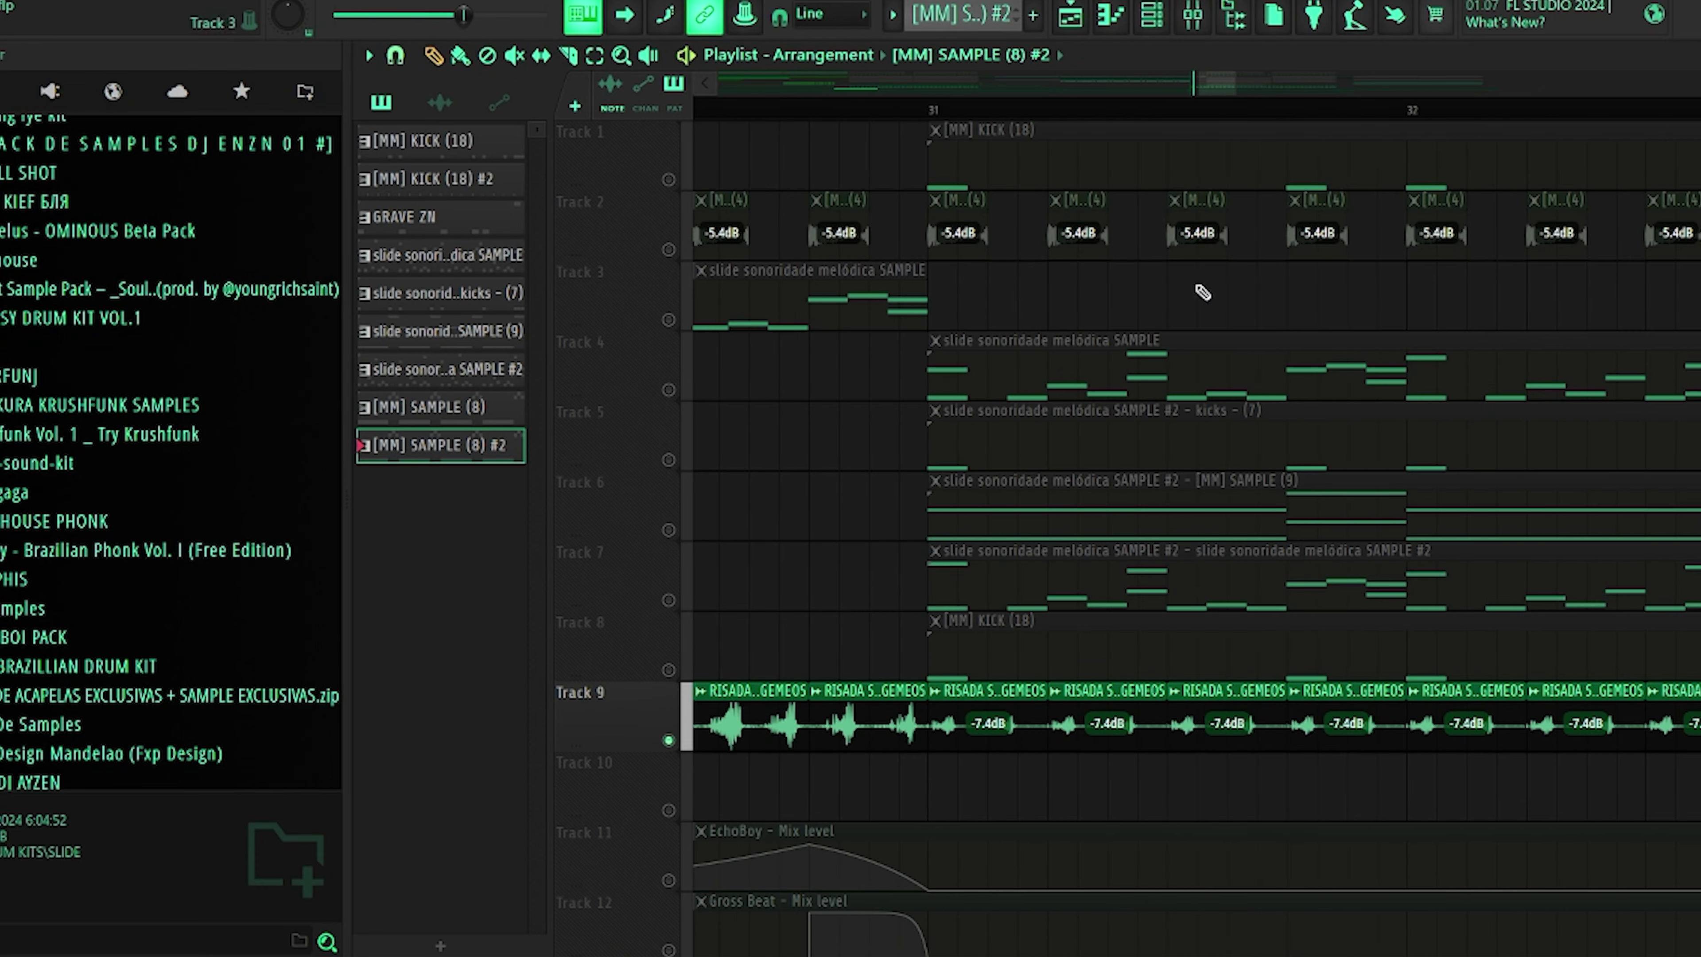
key("space")
scroll(1382, 735, "down", 1)
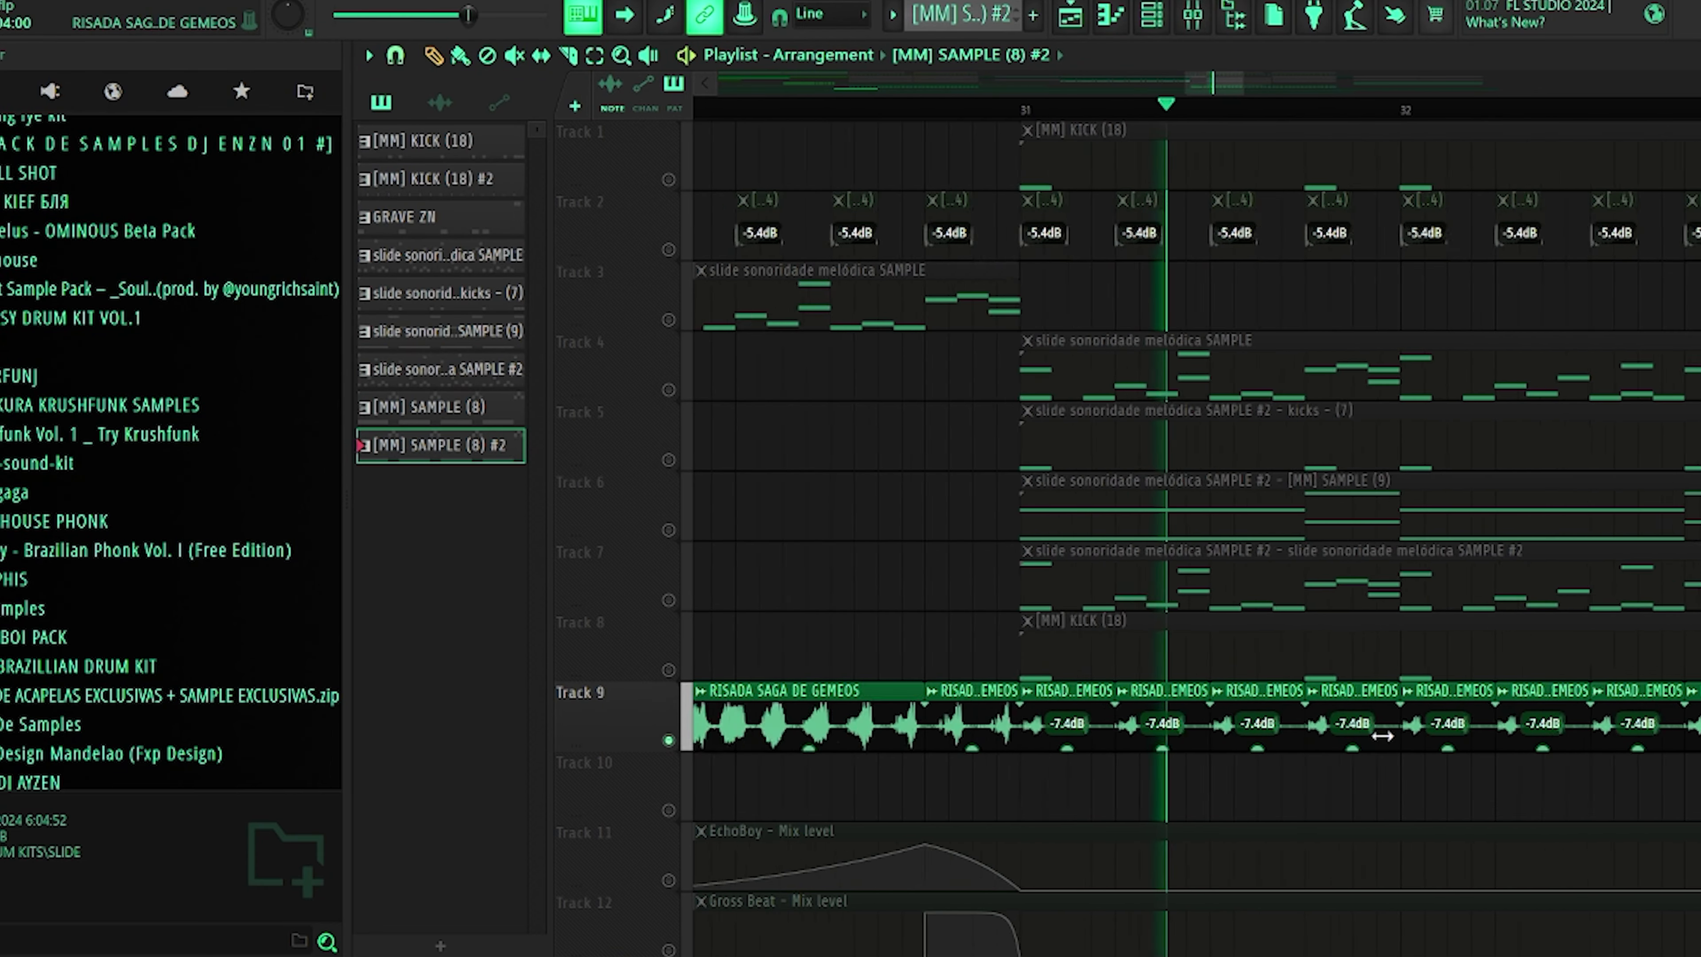
scroll(1382, 735, "down", 5)
left_click_drag(1146, 89, 1393, 87)
key("space")
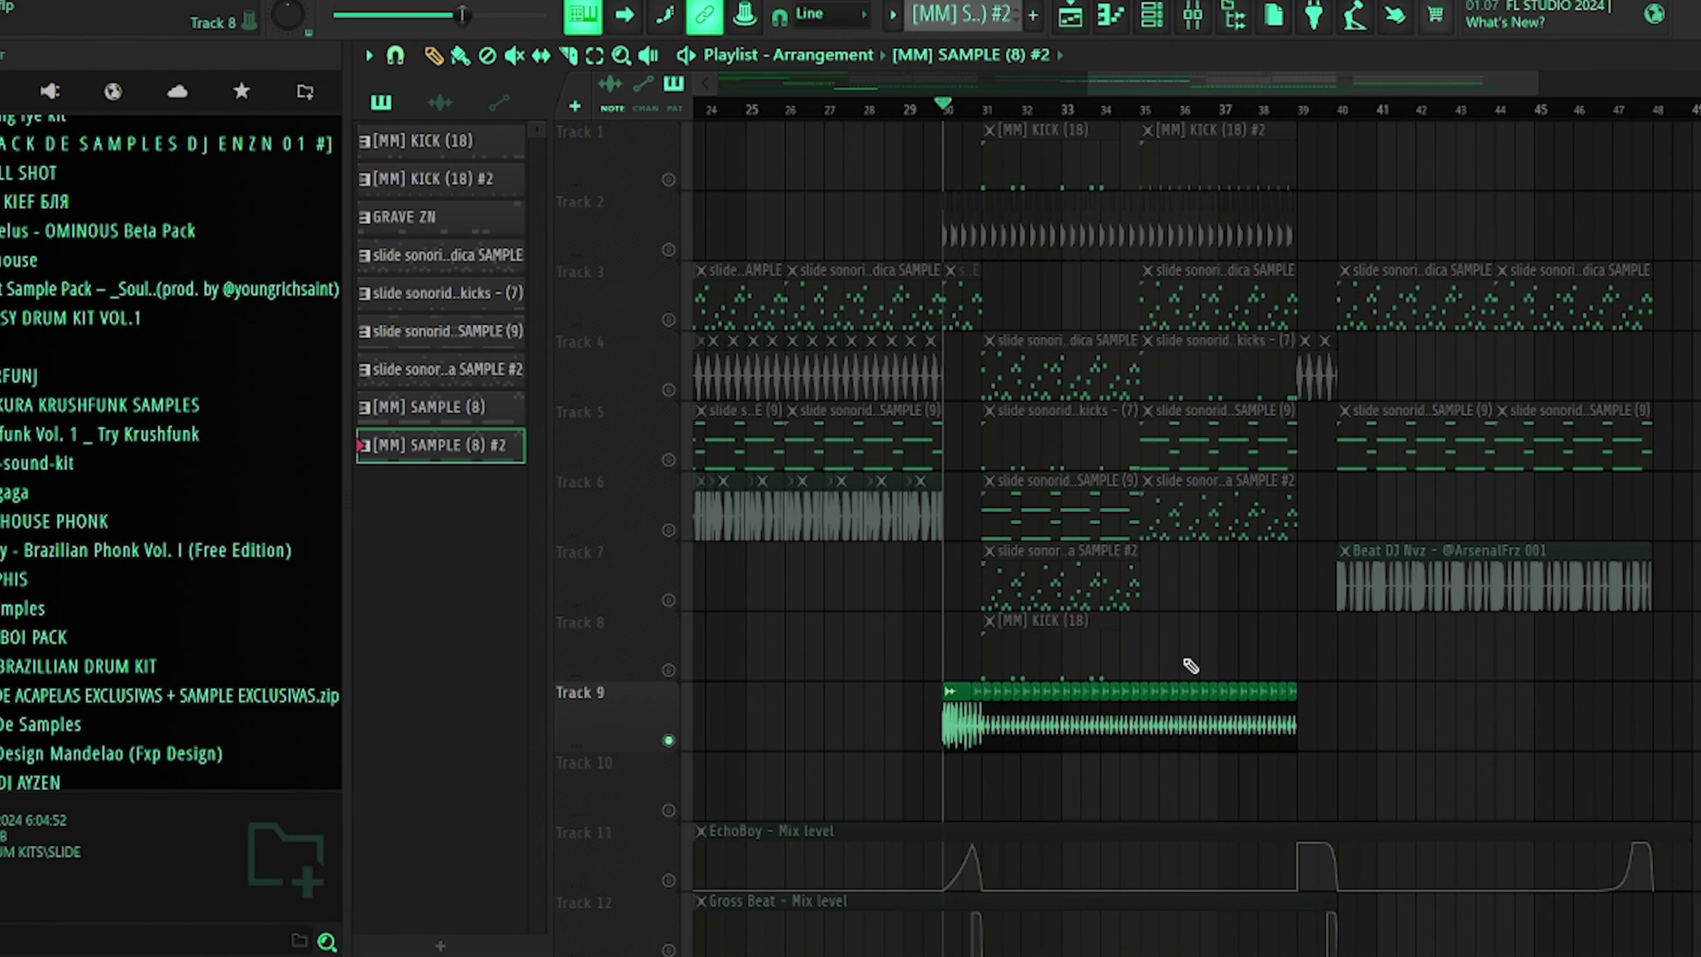
Step: Solo Track 7 and play its long Beat DJ Nvz audio clip from bar 40
scroll(1455, 649, "up", 2)
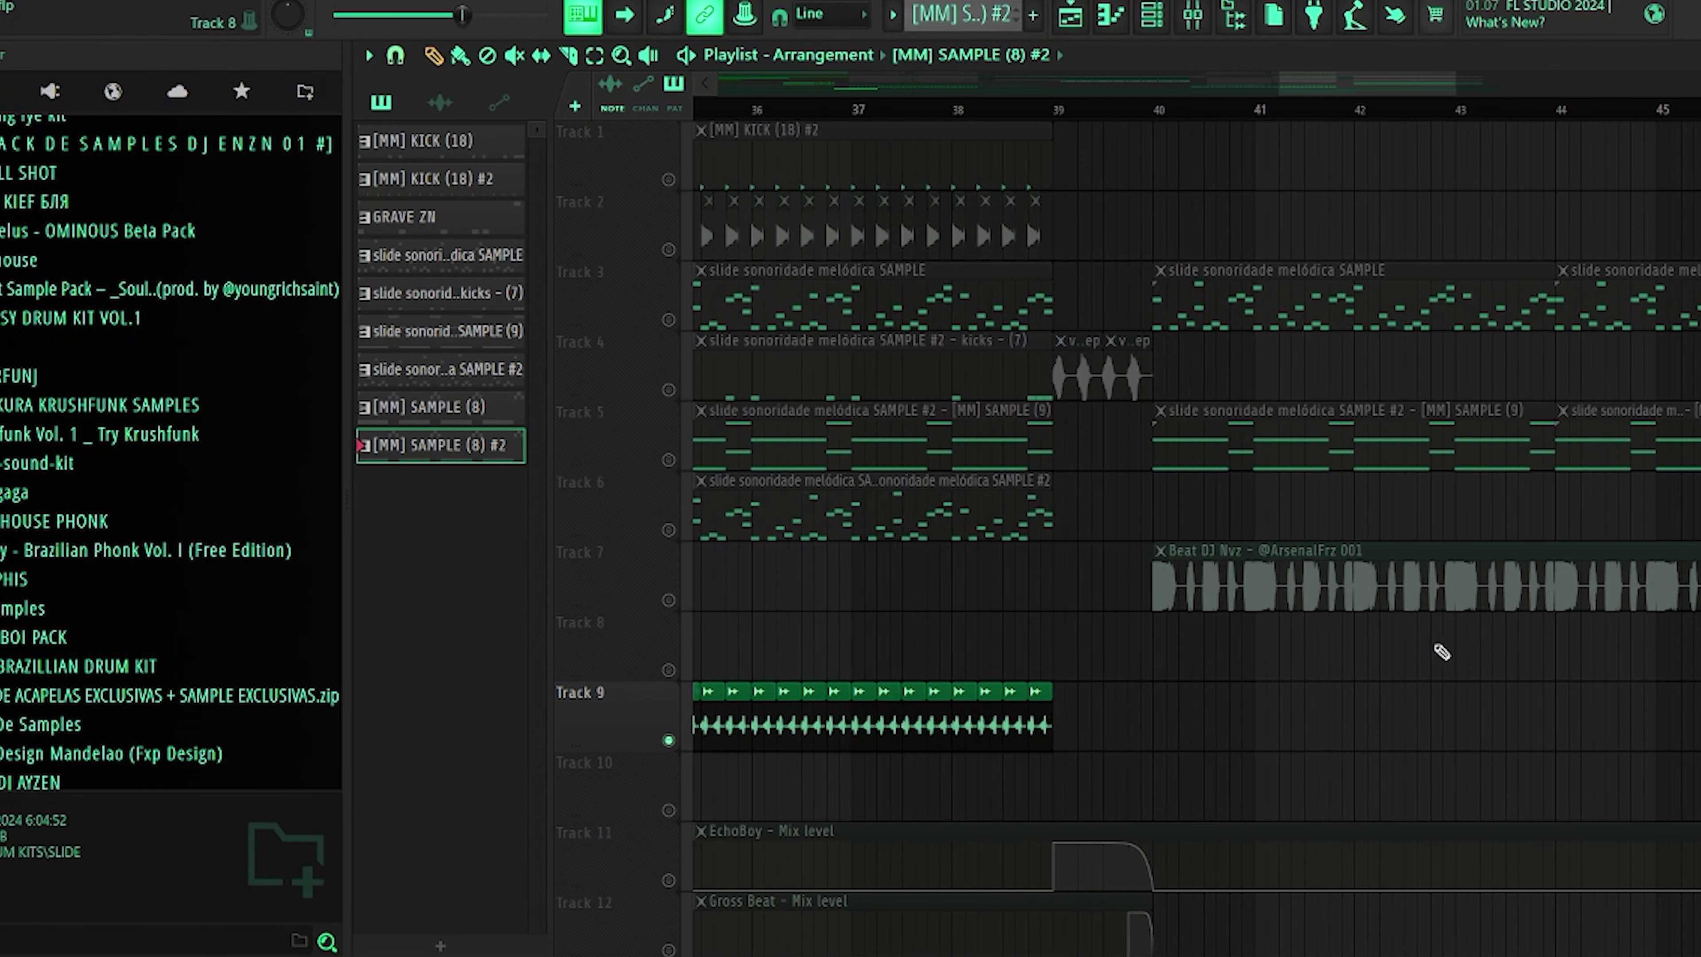
left_click(677, 603)
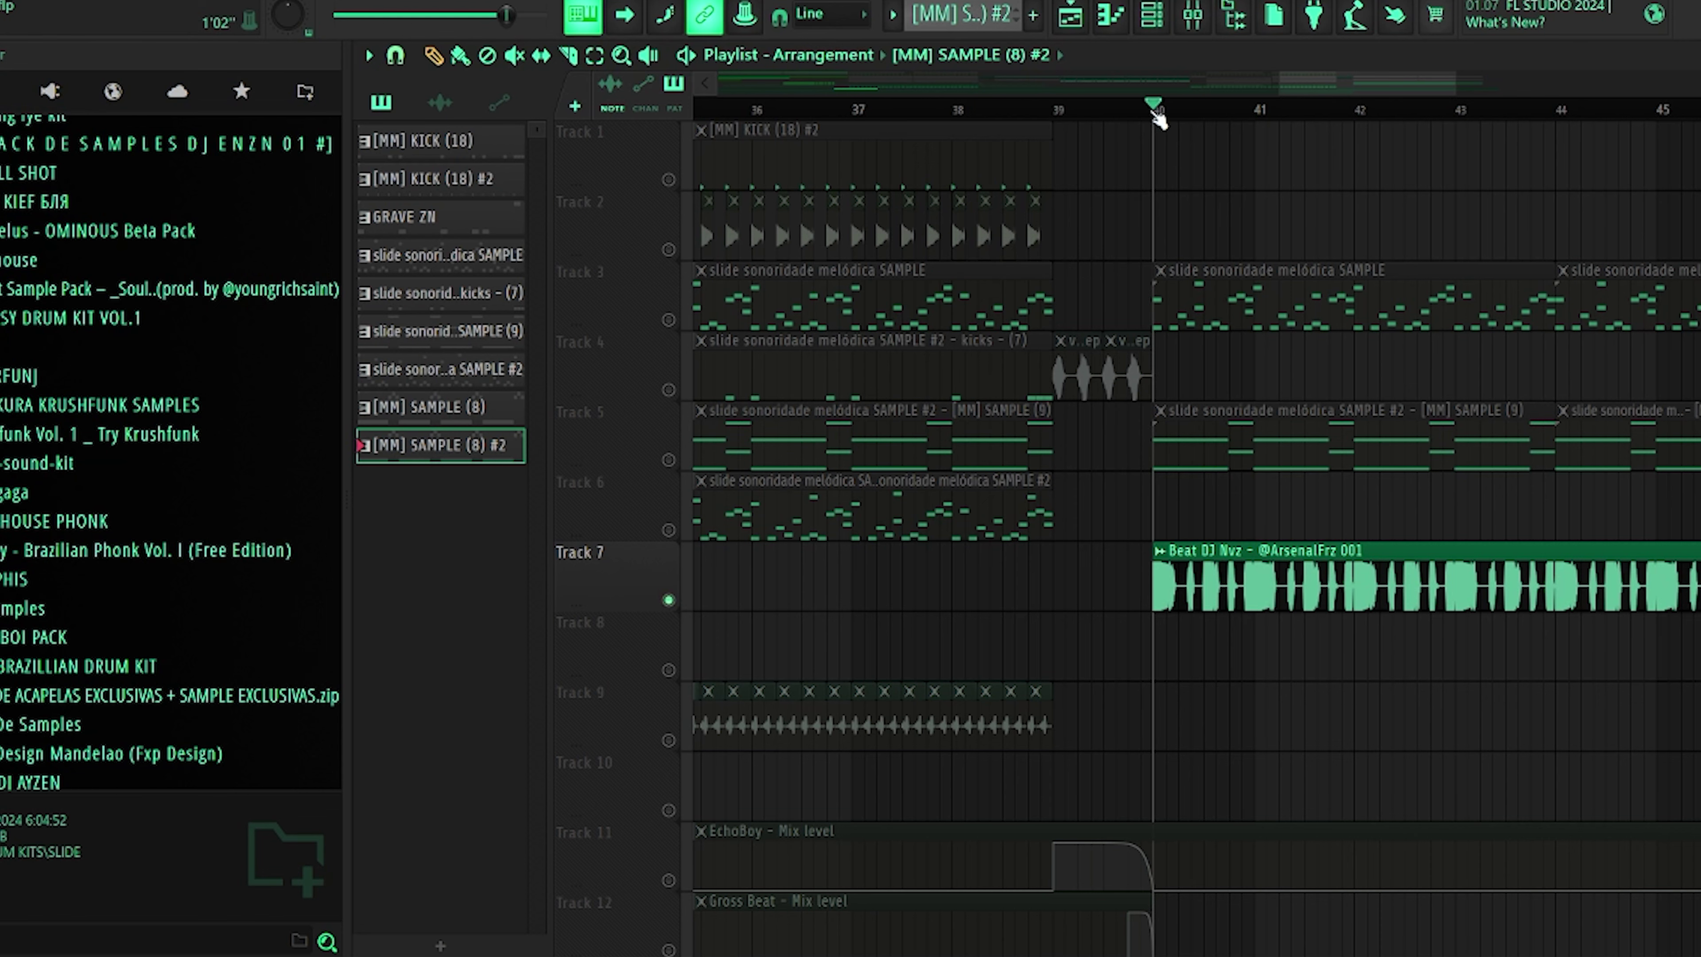
scroll(1349, 546, "down", 2)
key("space")
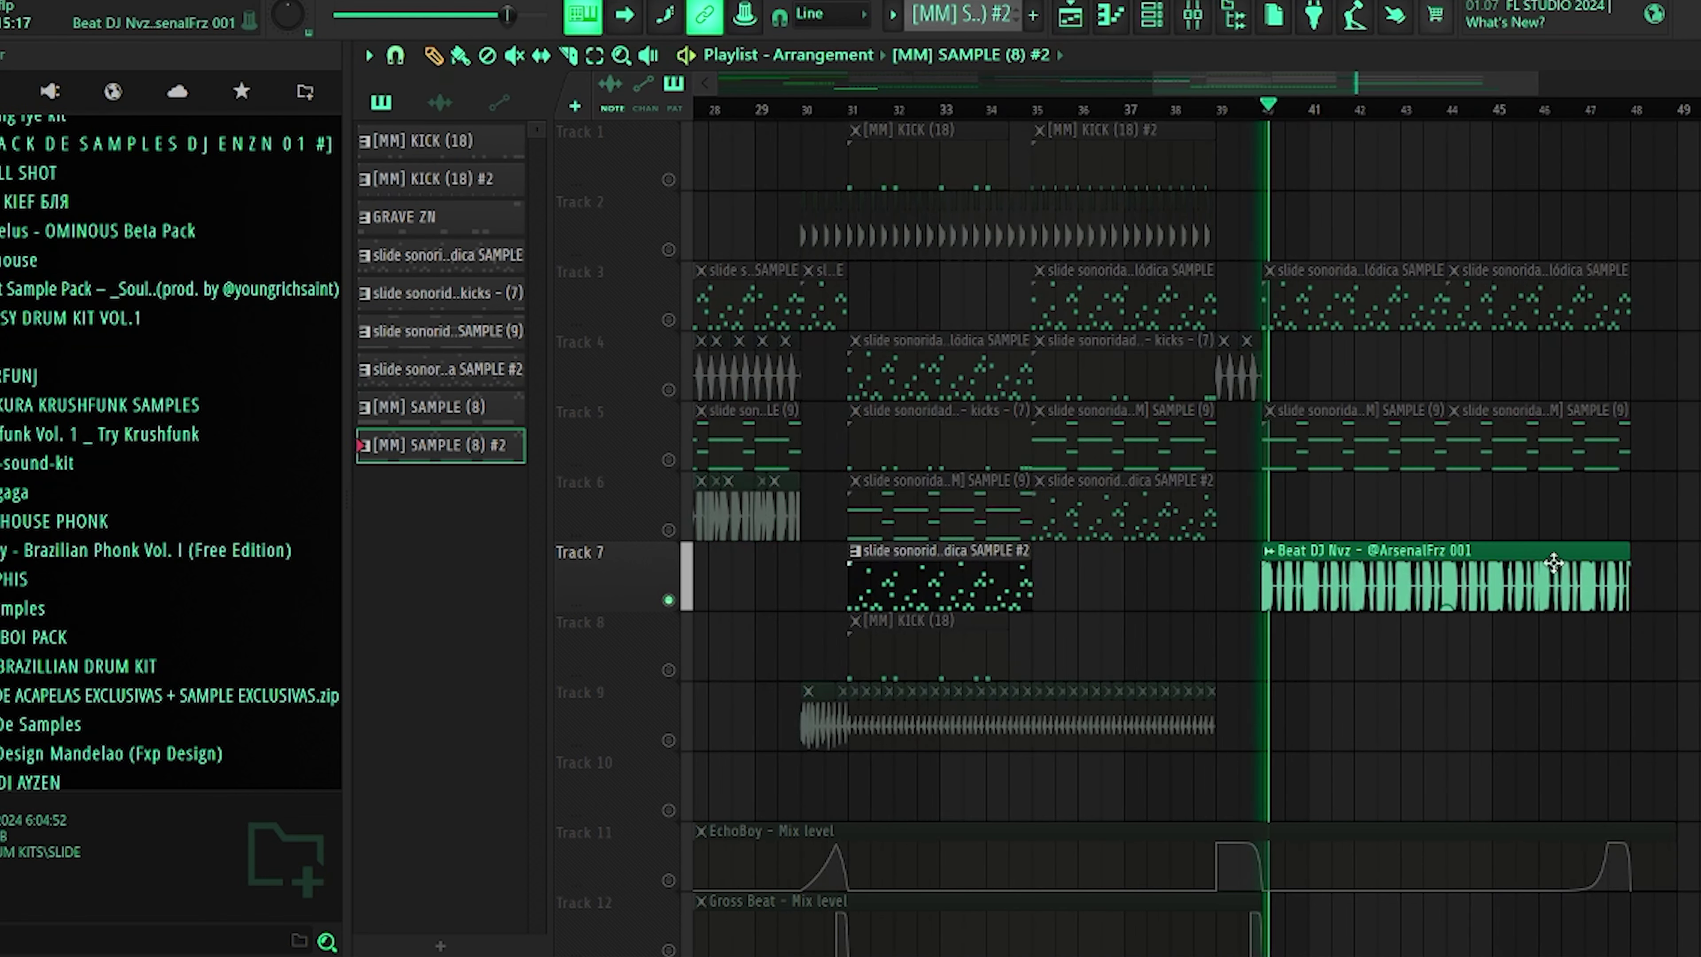
scroll(1443, 556, "down", 1)
scroll(1444, 570, "up", 1)
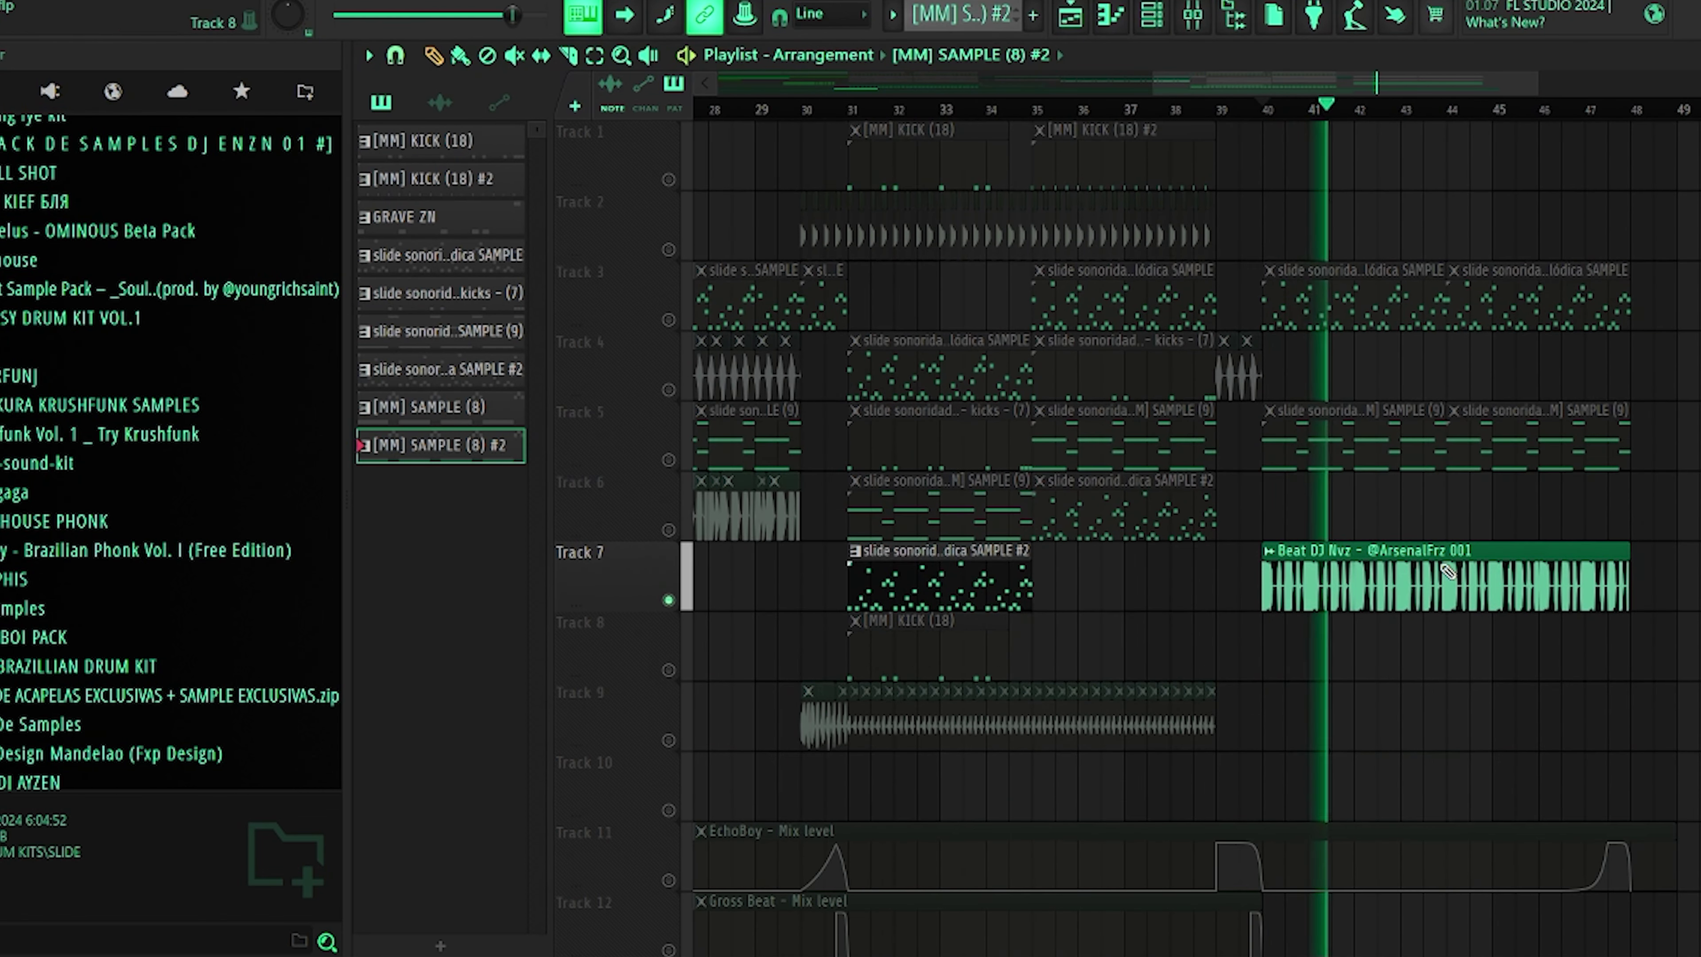
Step: Open the mixer to view the Master track's effect chain
left_click(1195, 19)
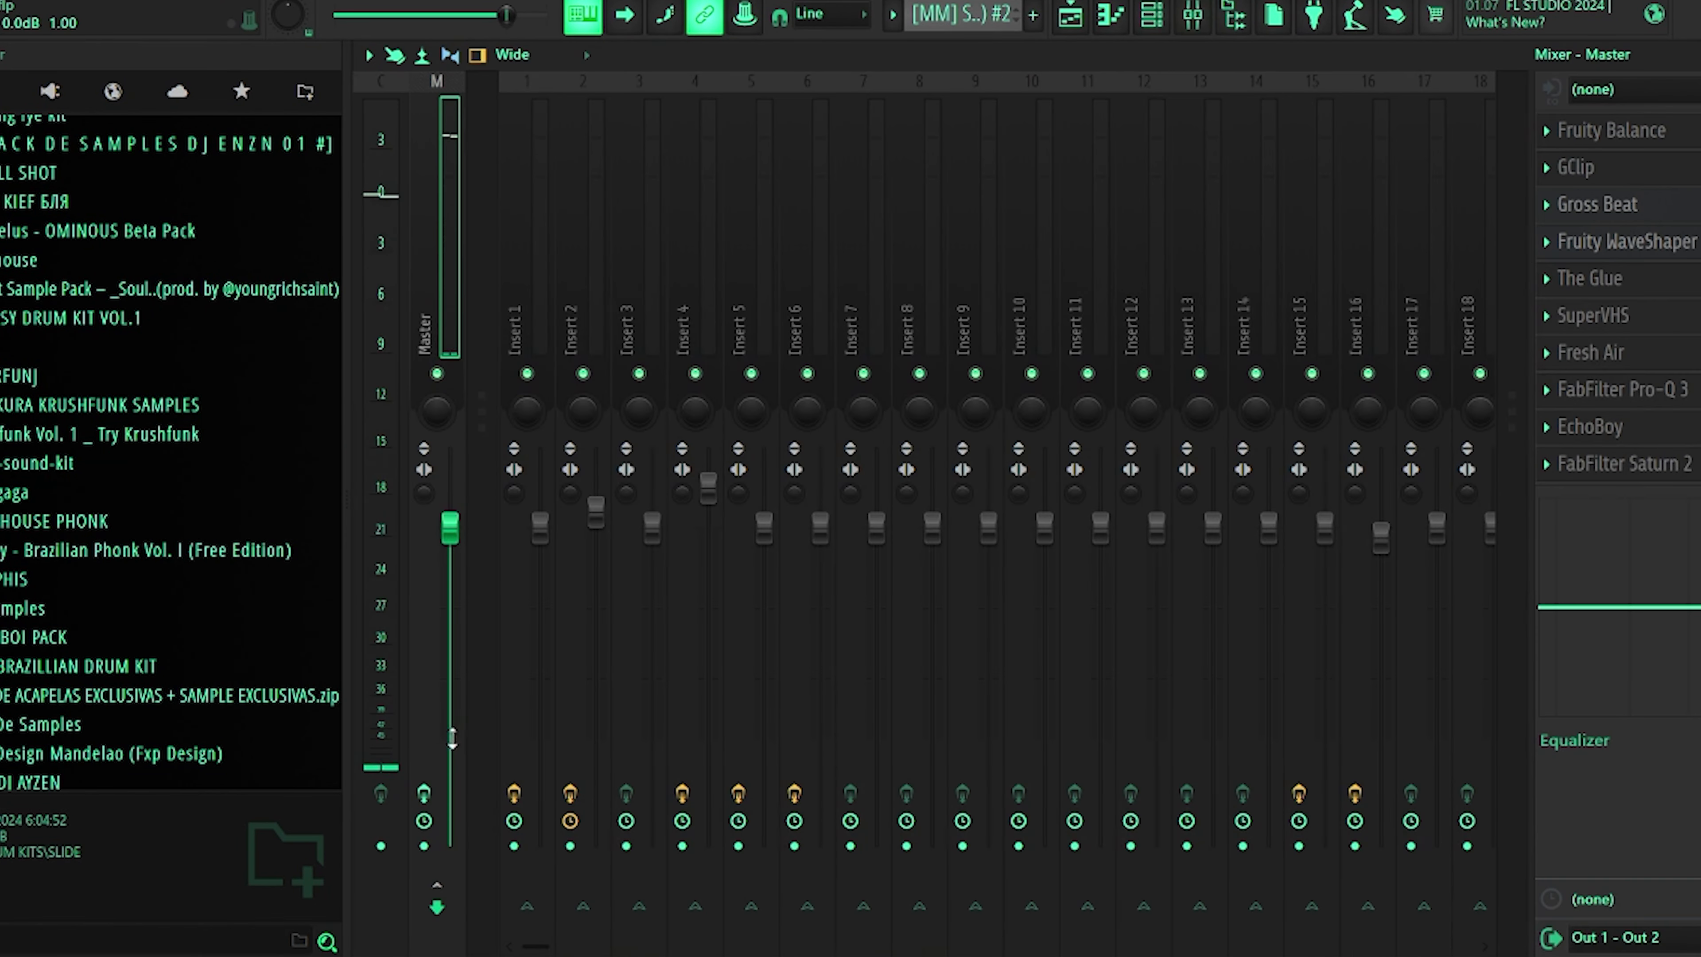